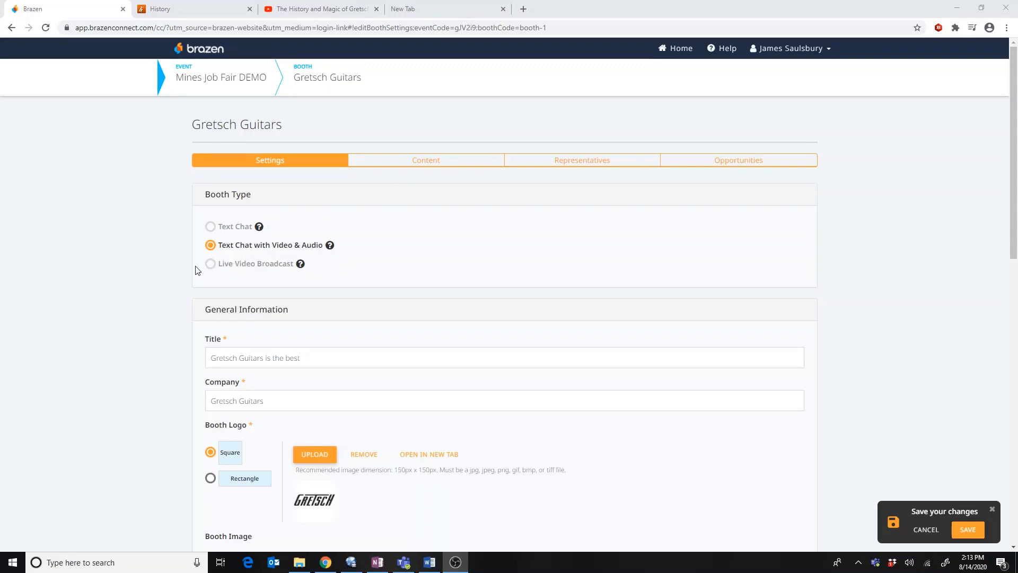
# Shorten the booth title in General Information to "Gretsch Guitars".
pyautogui.scroll(-2, 196, 271)
pyautogui.scroll(-1, 195, 270)
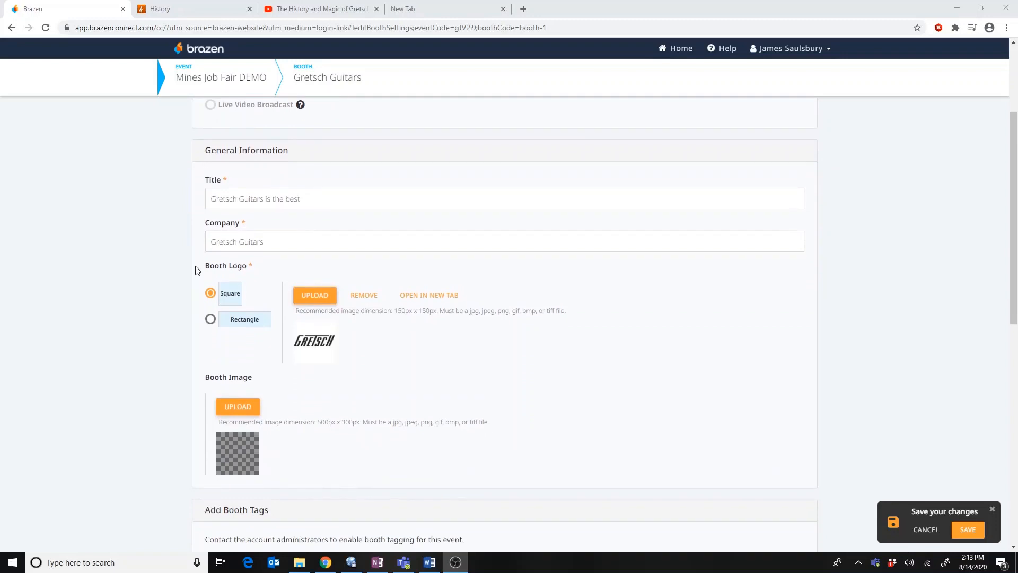
pyautogui.click(304, 205)
pyautogui.press('BackSpace')
pyautogui.press('BackSpace')
pyautogui.press('BackSpace')
pyautogui.press('BackSpace')
pyautogui.press('BackSpace')
pyautogui.press('BackSpace')
pyautogui.press('BackSpace')
pyautogui.press('BackSpace')
pyautogui.press('BackSpace')
pyautogui.press('BackSpace')
pyautogui.press('BackSpace')
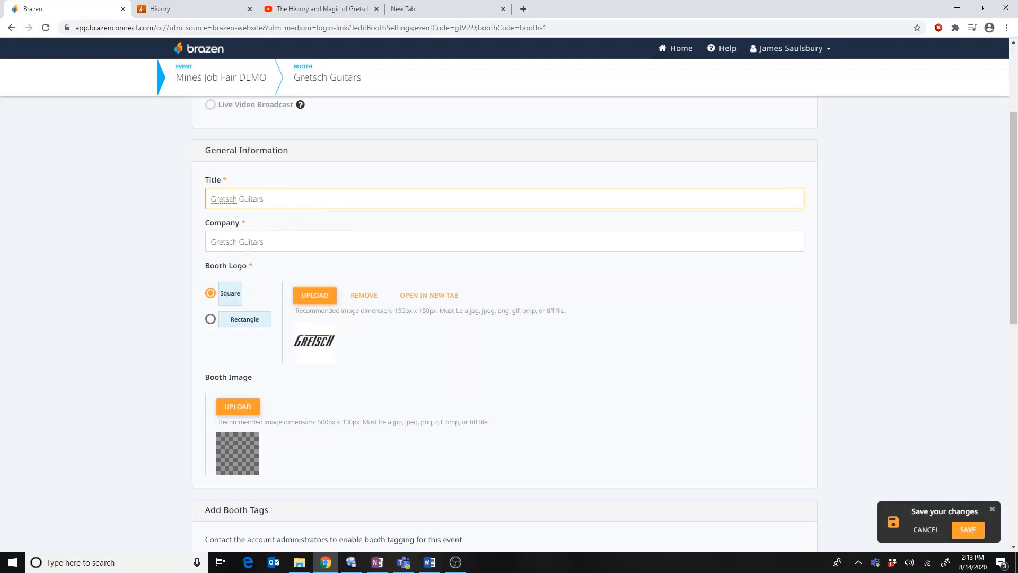
# Load the Gretsch Logo file from the device as the square booth logo.
pyautogui.scroll(-2, 215, 258)
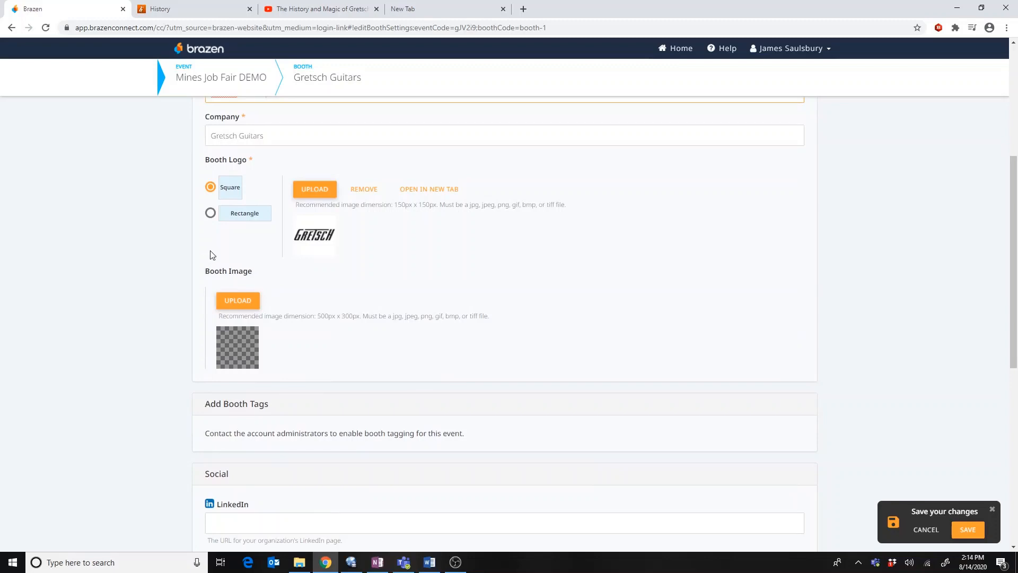
pyautogui.click(321, 199)
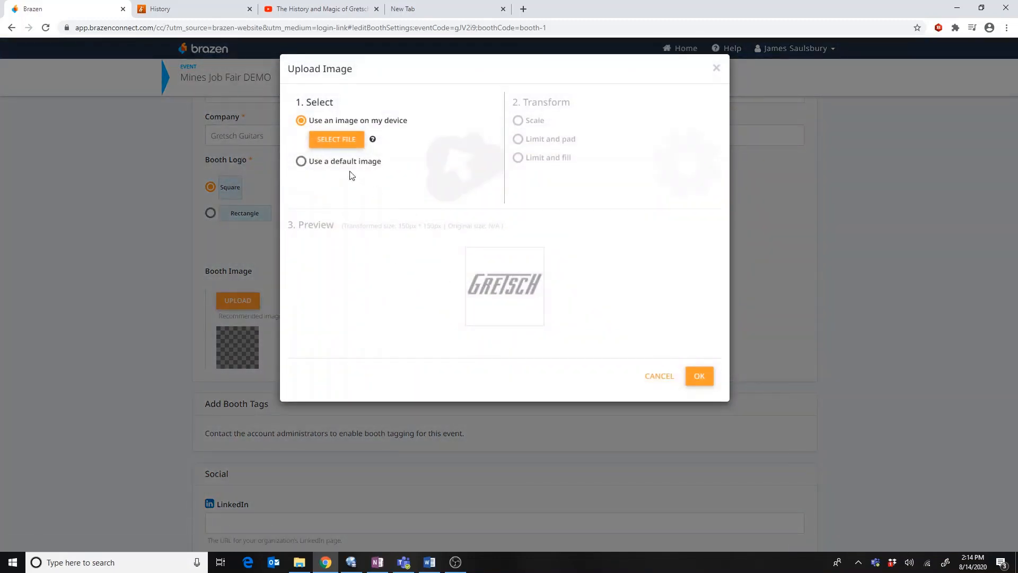
pyautogui.click(340, 144)
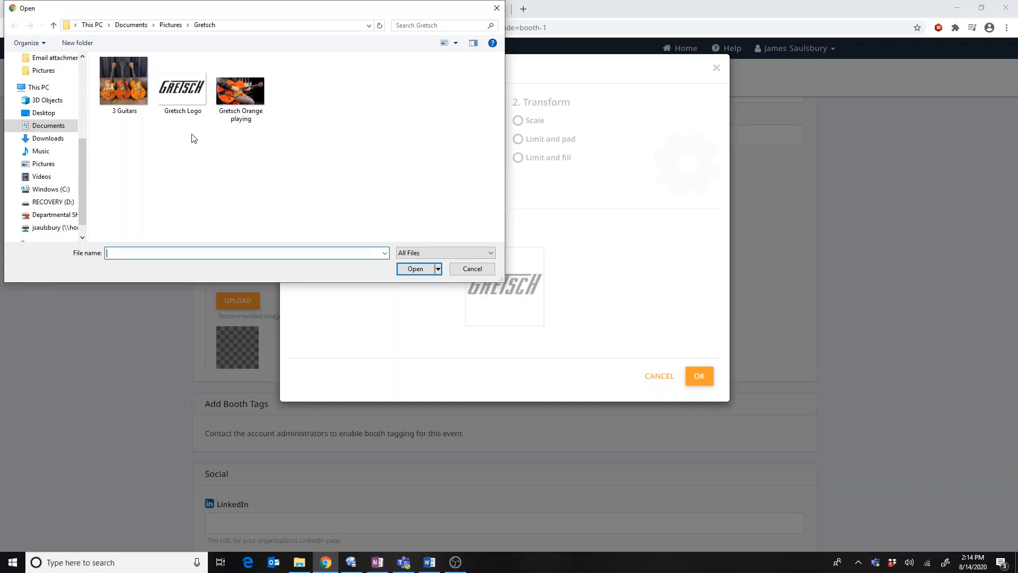
pyautogui.click(183, 103)
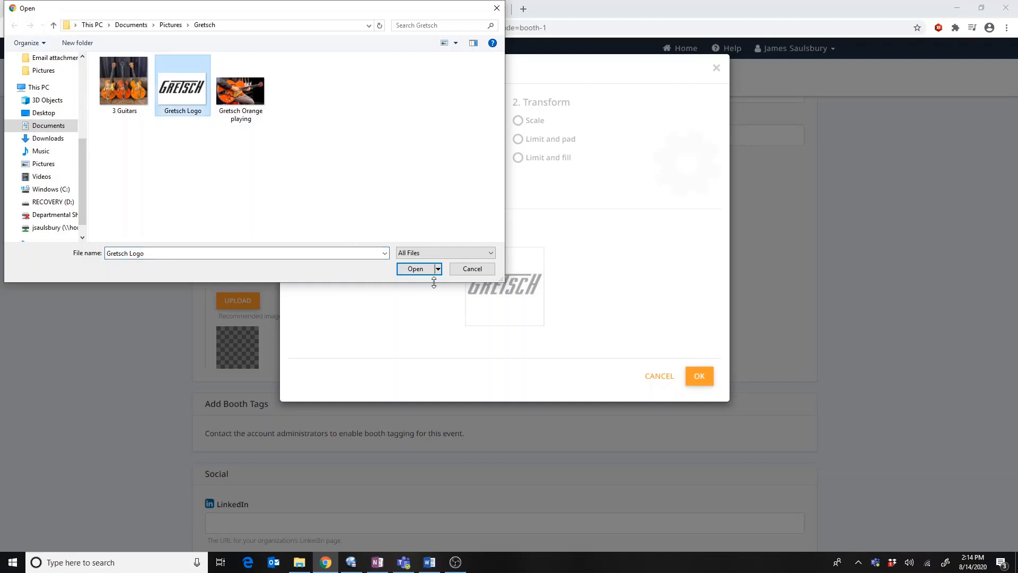
pyautogui.click(418, 271)
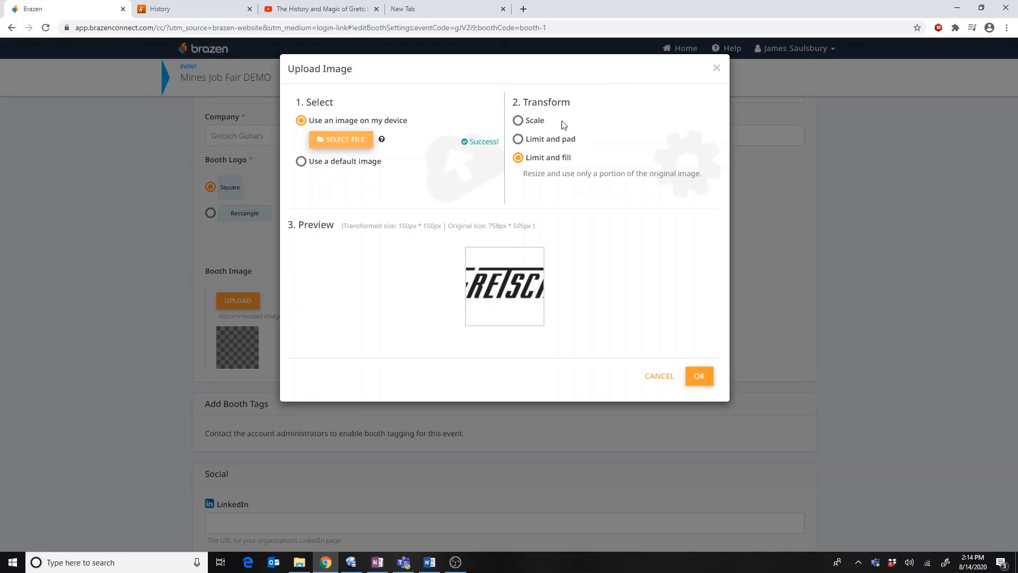
# Compare the logo's transform options, apply Limit and pad, and save the booth settings.
pyautogui.click(519, 121)
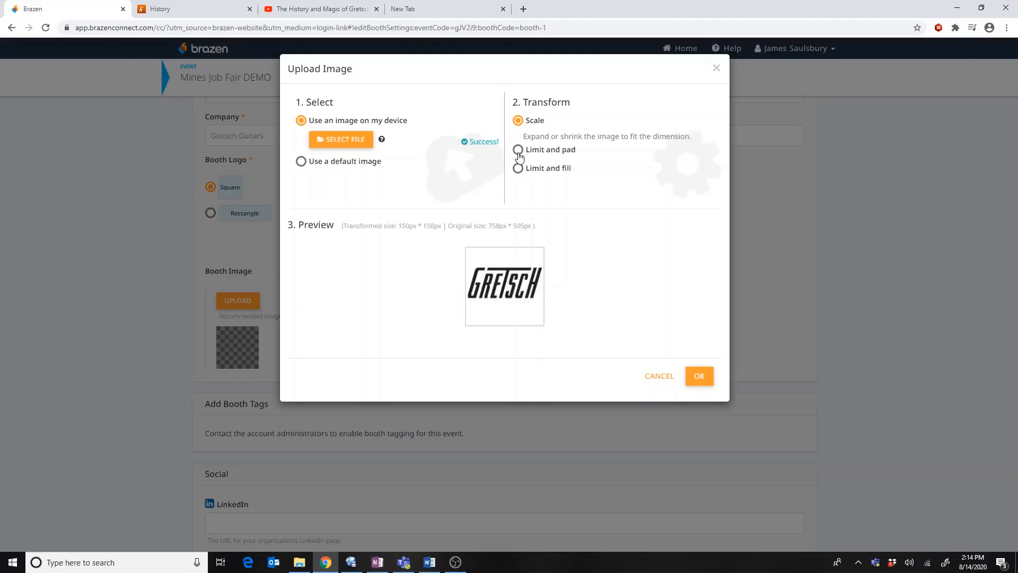
pyautogui.click(519, 152)
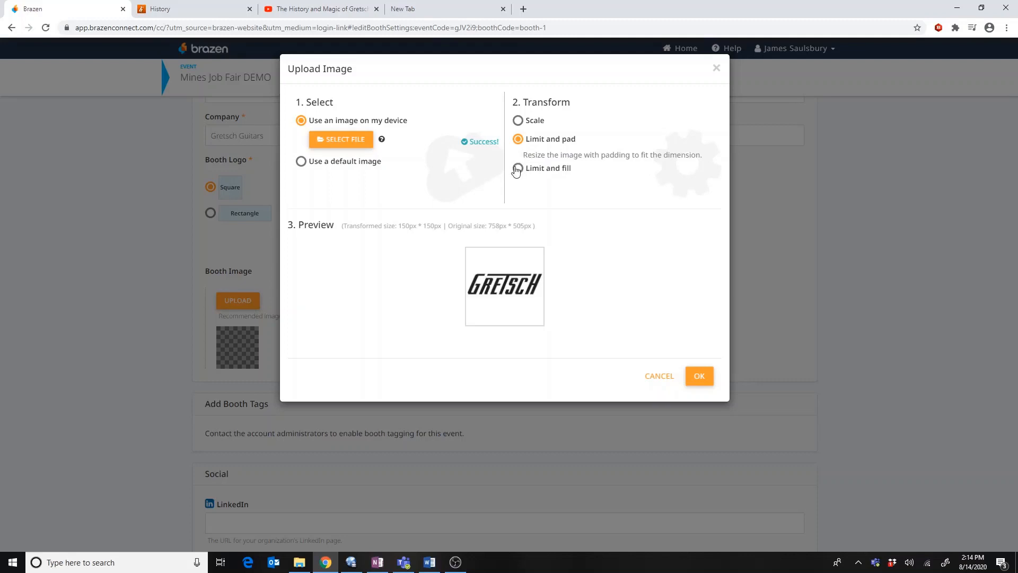
pyautogui.click(518, 168)
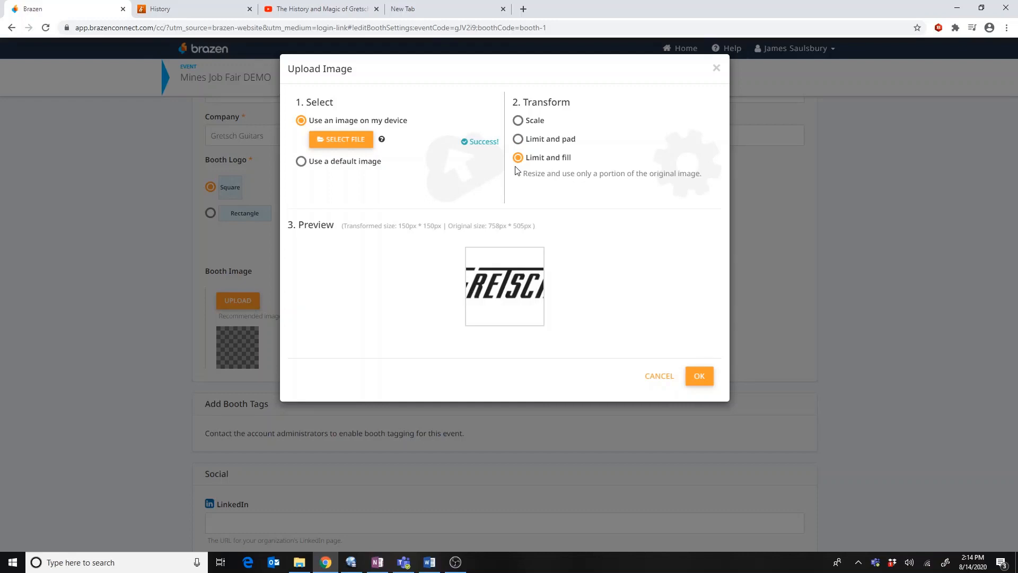
pyautogui.click(518, 139)
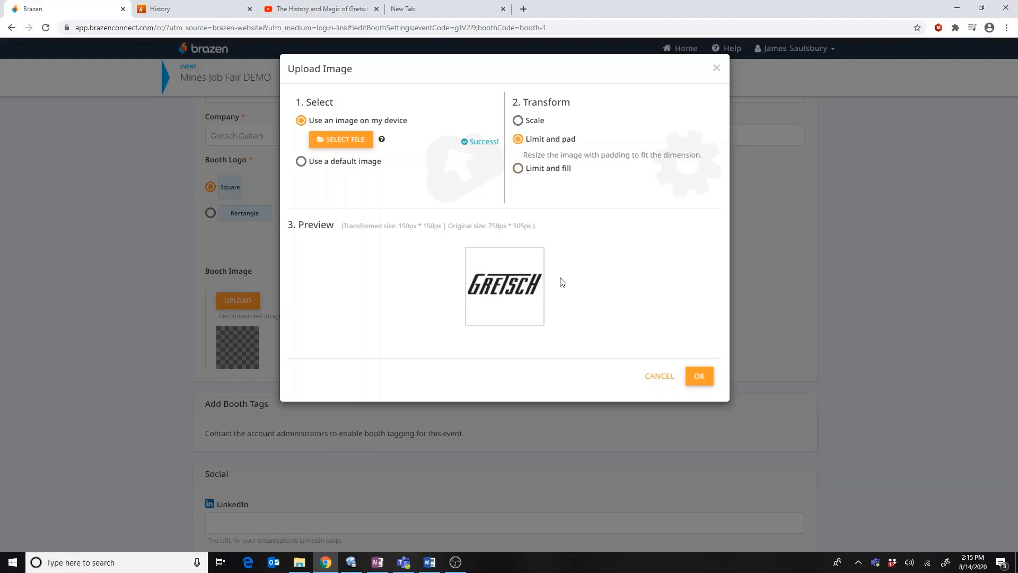
pyautogui.click(699, 376)
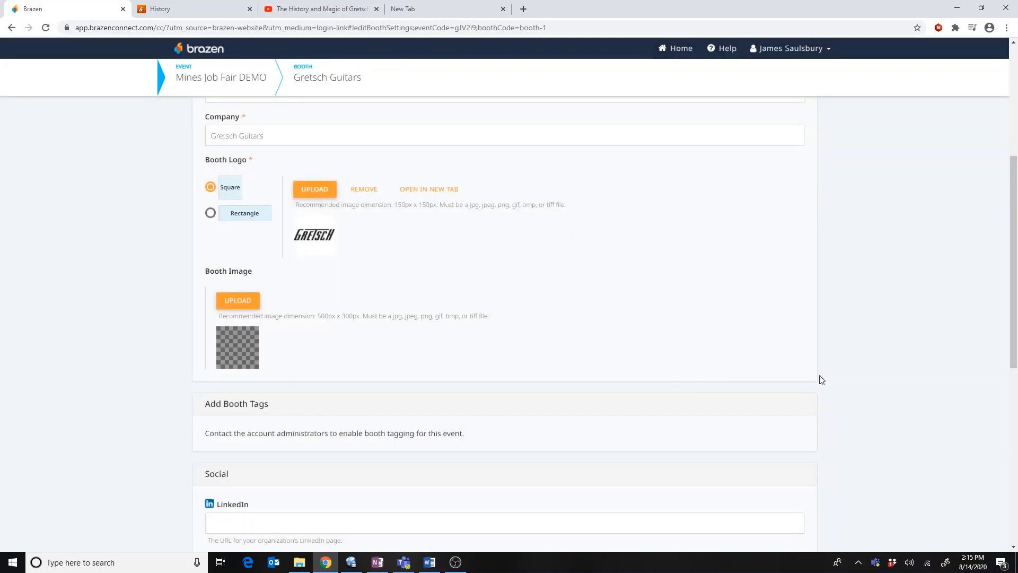
pyautogui.scroll(-8, 917, 372)
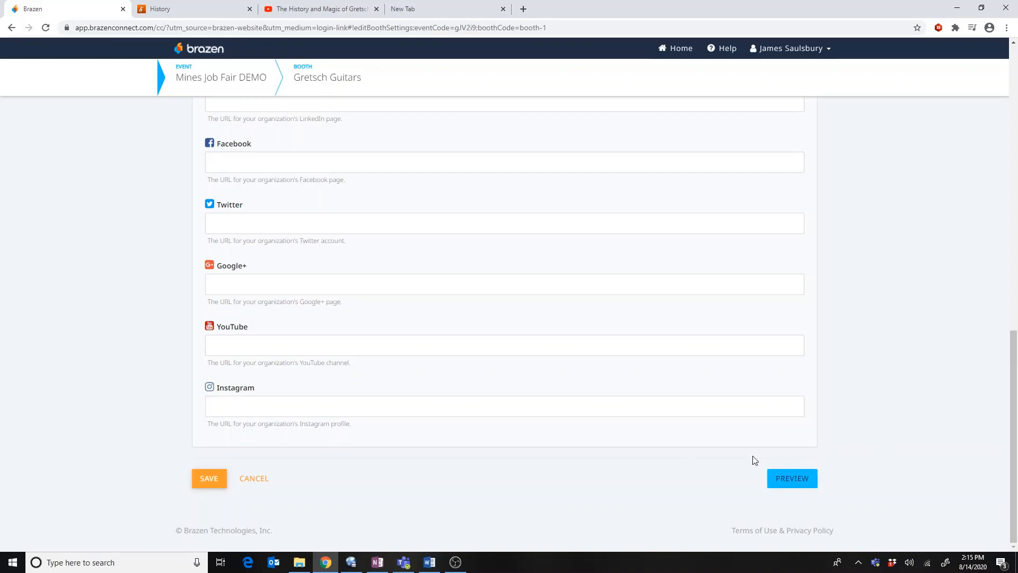
pyautogui.click(217, 491)
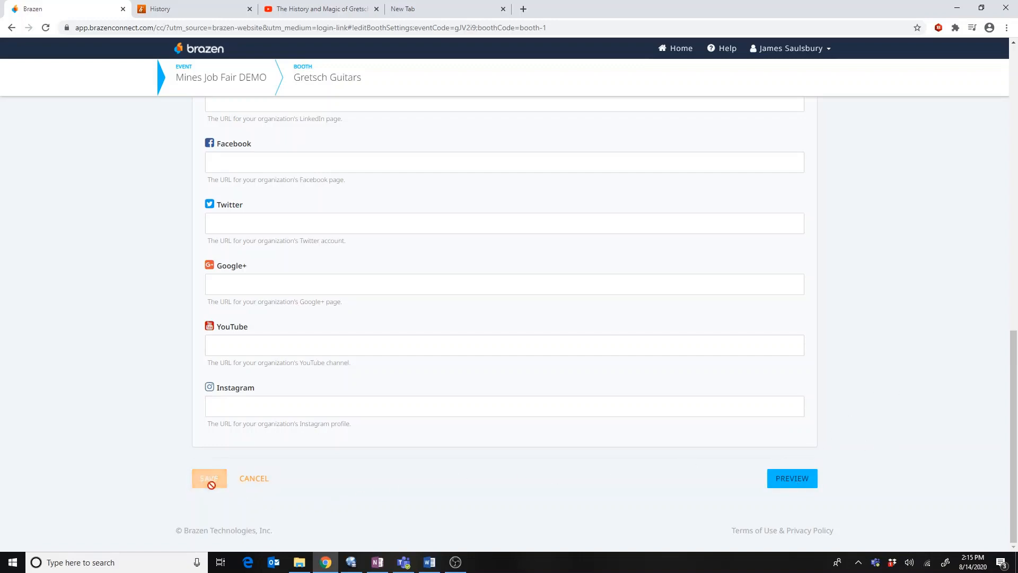
# Preview the booth and check how its card looks in the event lobby, closing the preview when finished.
pyautogui.scroll(-5, 240, 478)
pyautogui.scroll(-4, 242, 476)
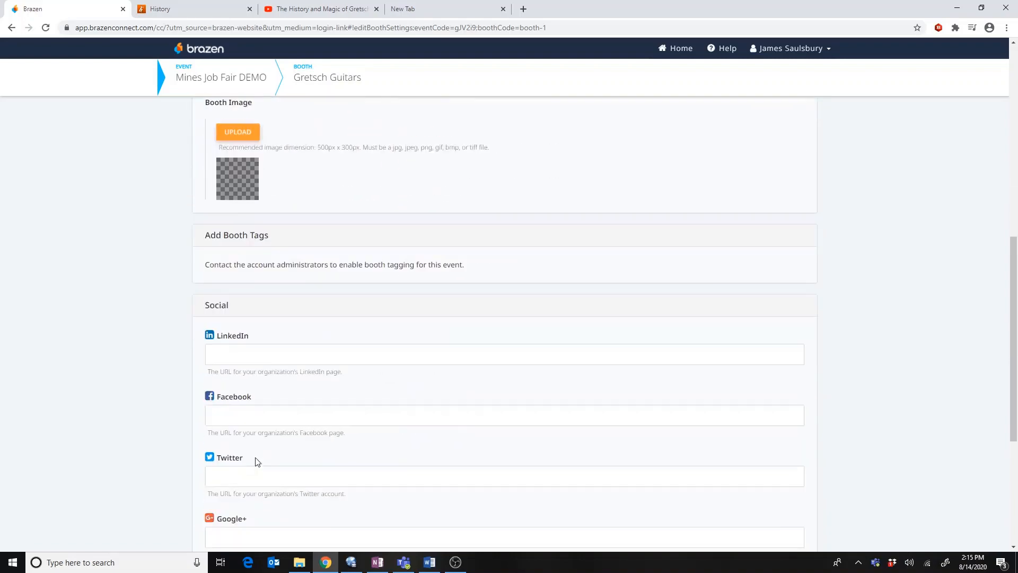
pyautogui.scroll(-5, 259, 457)
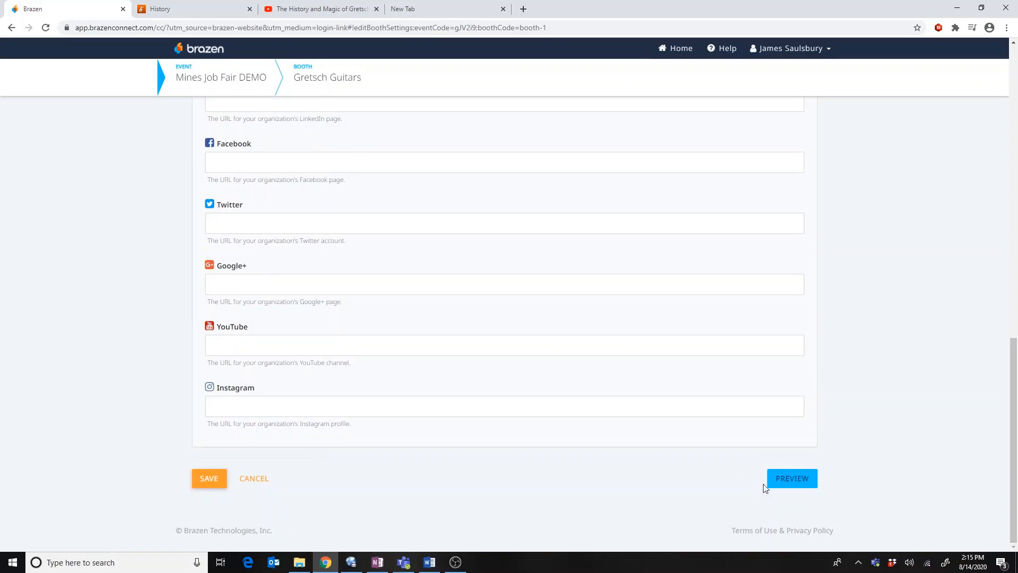
pyautogui.click(783, 480)
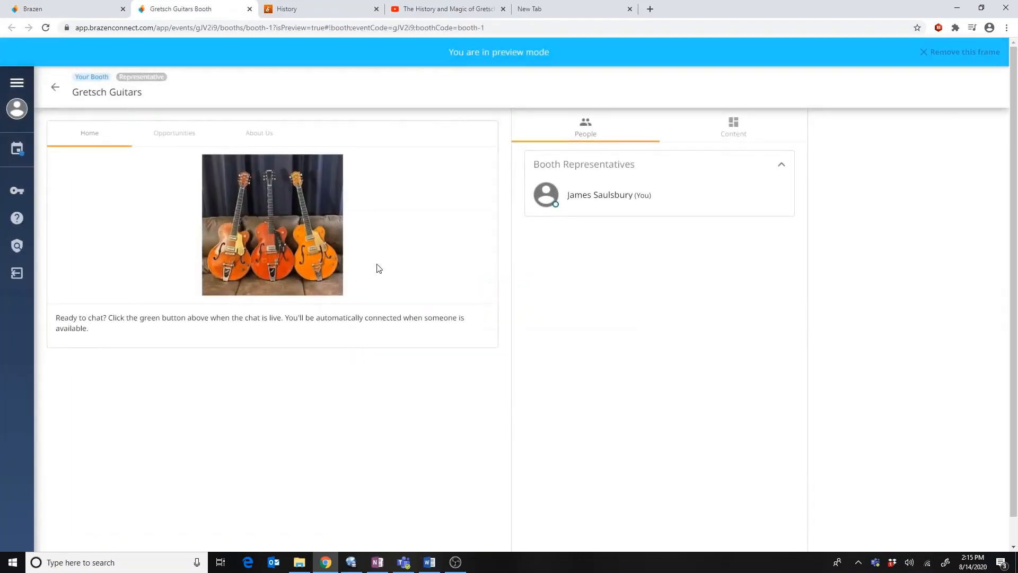
pyautogui.click(55, 89)
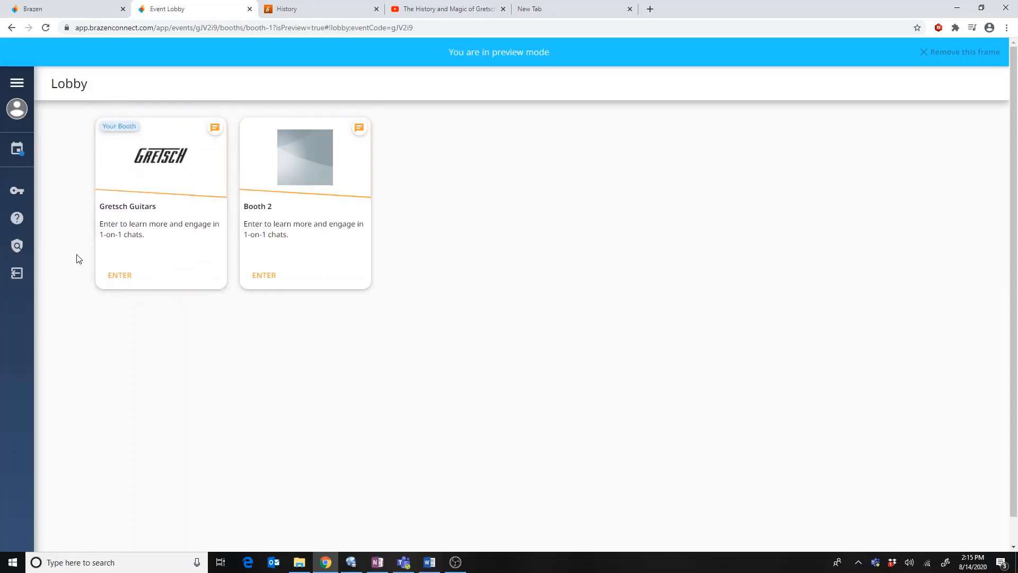
pyautogui.click(249, 9)
# Check the booth's general information and save the settings again.
pyautogui.scroll(5, 154, 202)
pyautogui.scroll(4, 156, 205)
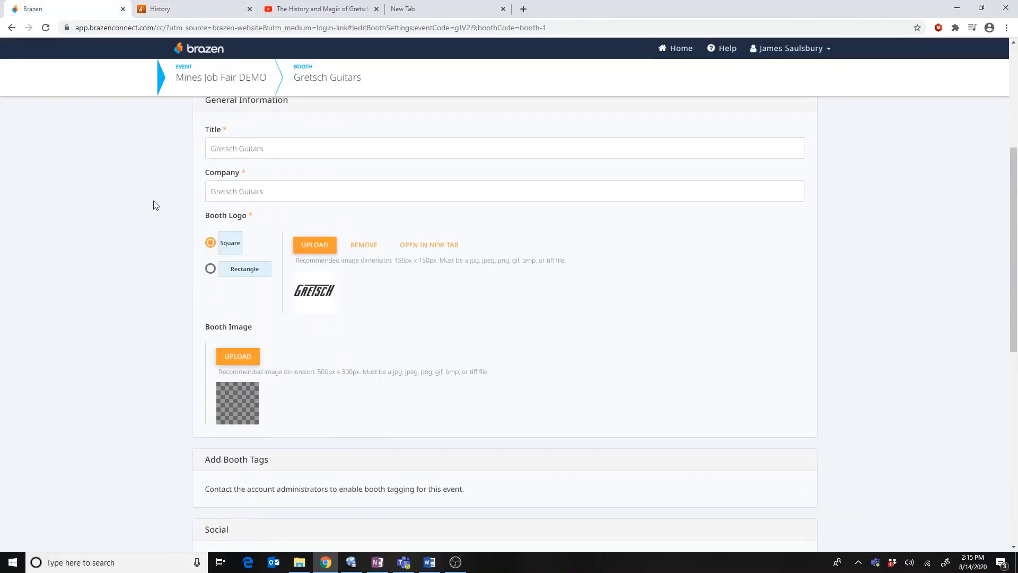
pyautogui.scroll(-10, 154, 207)
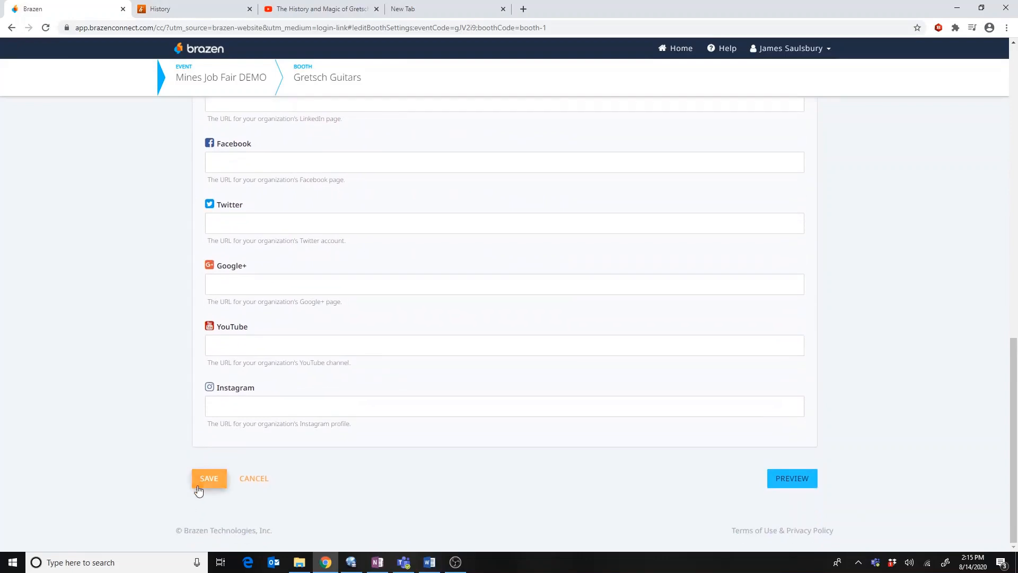
pyautogui.click(204, 480)
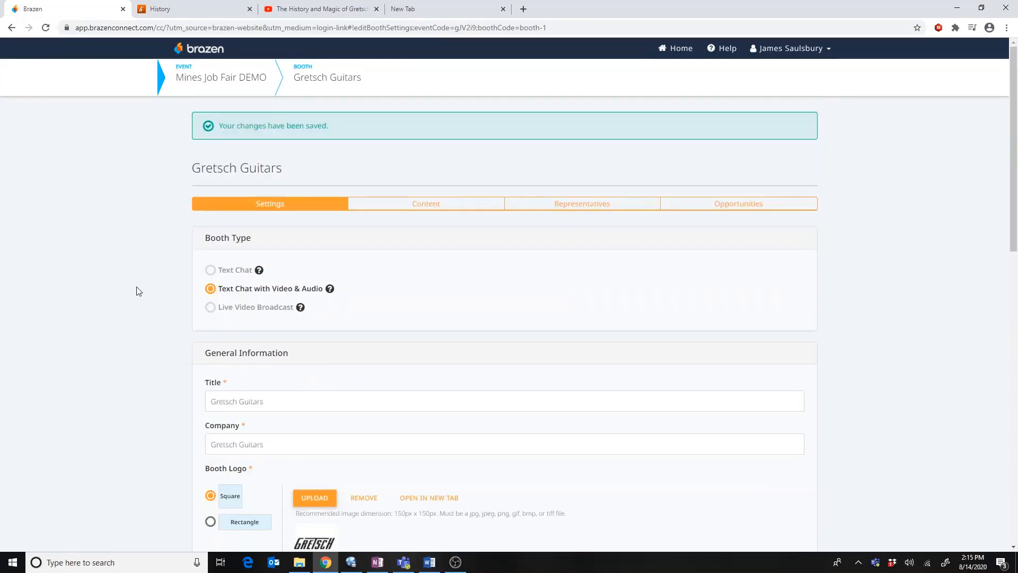
# Upload the Gretsch Orange playing file as the booth image with Limit and fill, and save the booth settings.
pyautogui.scroll(-4, 138, 289)
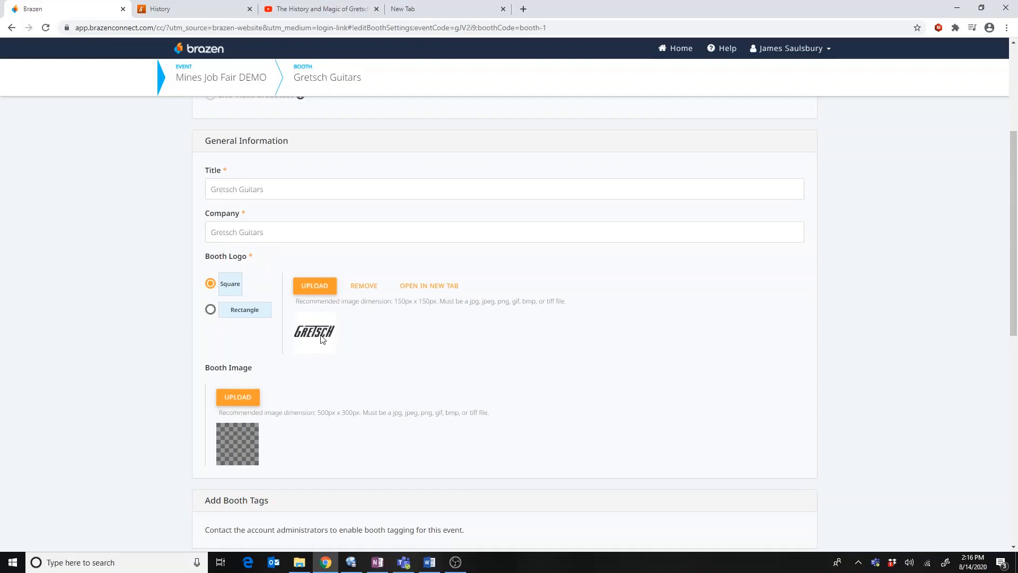
pyautogui.click(237, 398)
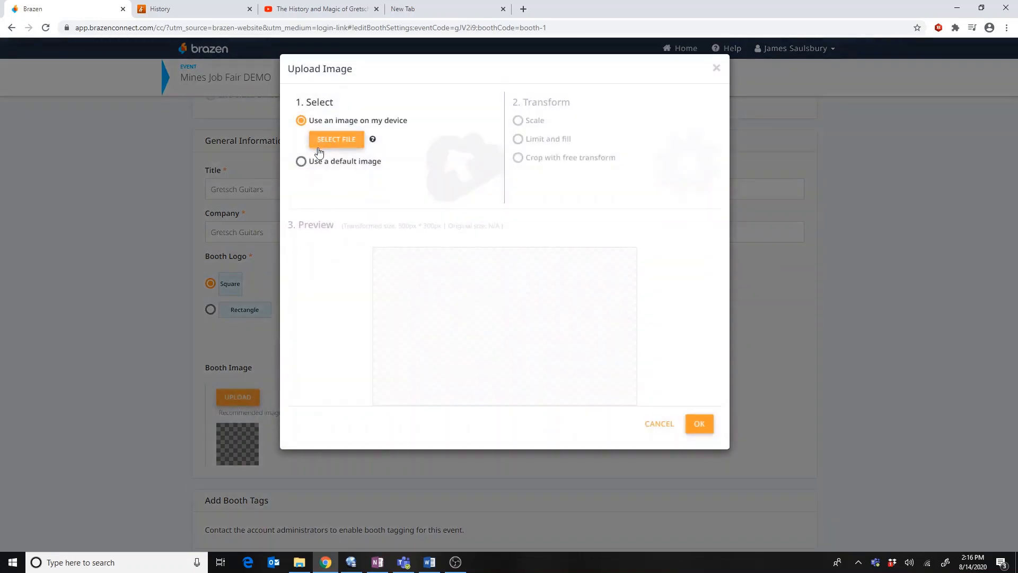
pyautogui.click(319, 139)
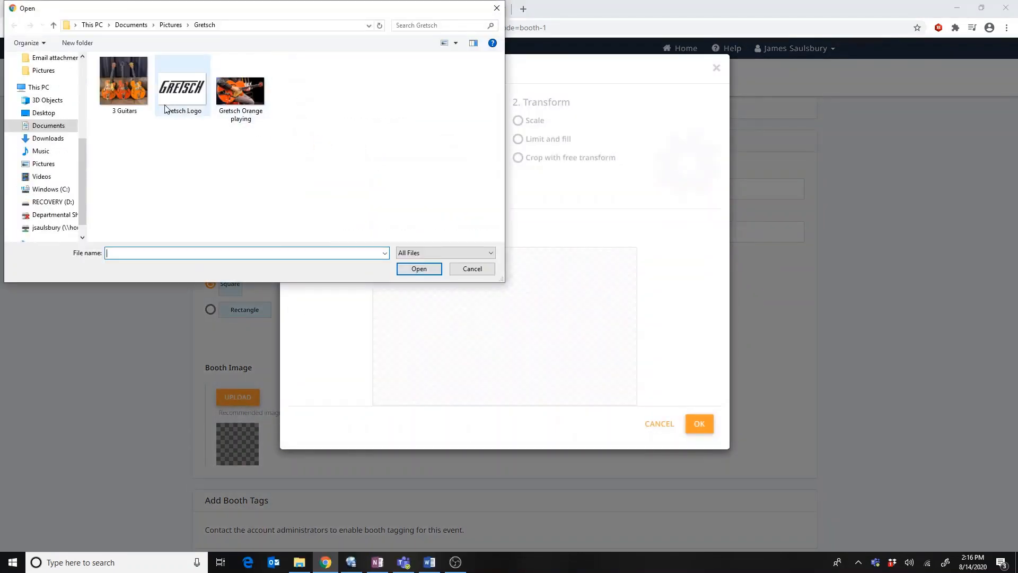
pyautogui.click(245, 101)
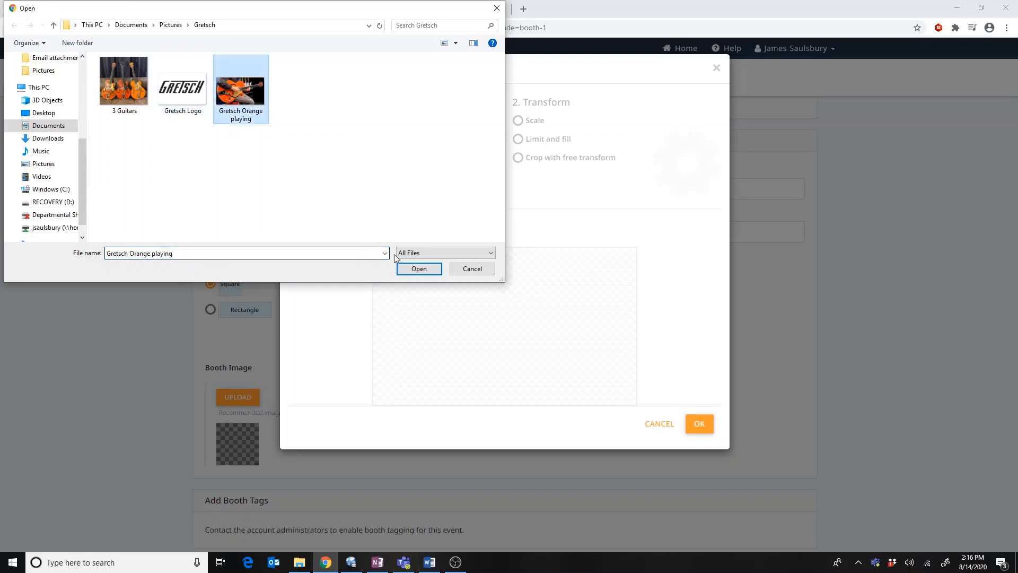
pyautogui.click(419, 269)
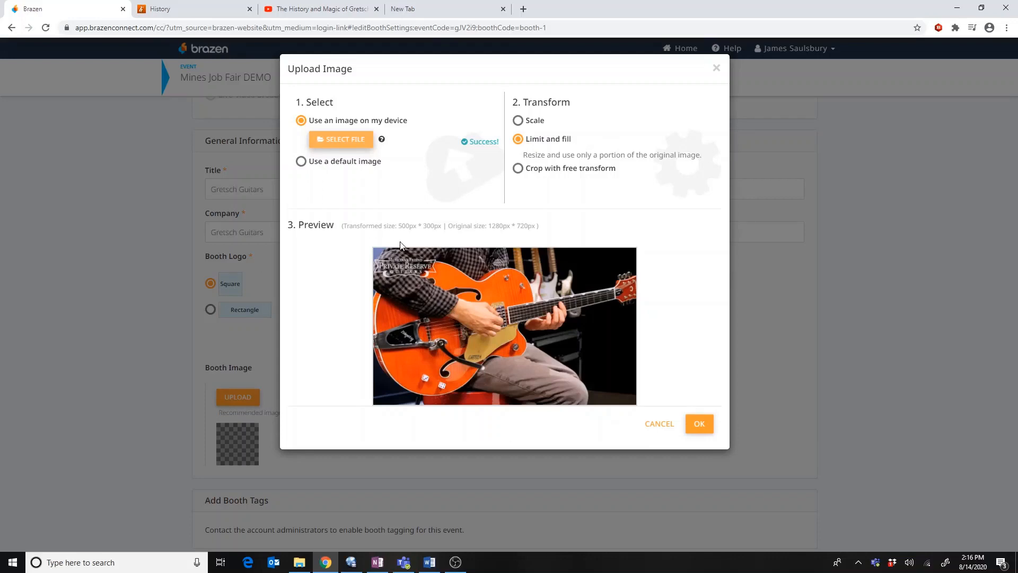
pyautogui.click(698, 424)
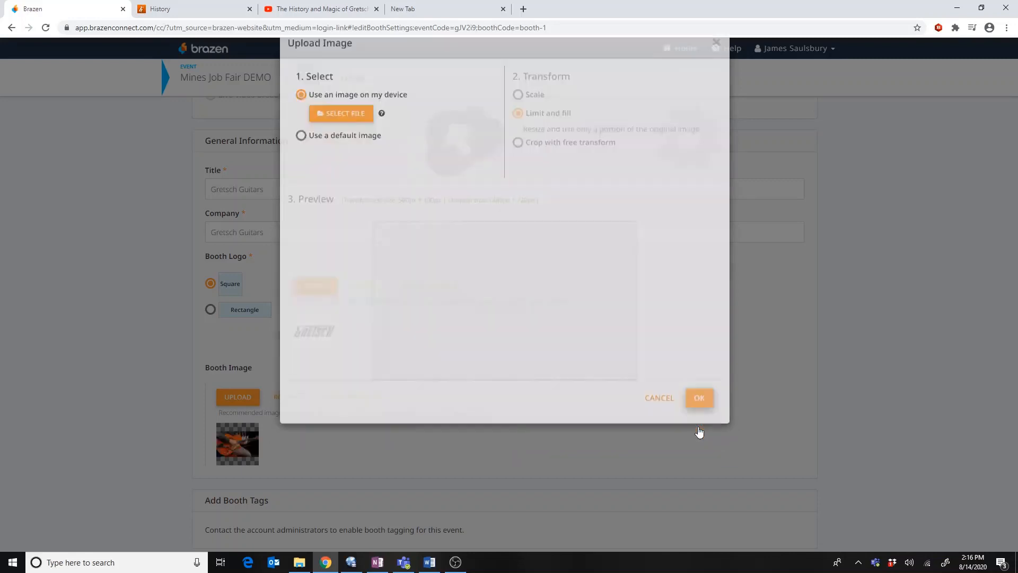
pyautogui.scroll(-3, 664, 438)
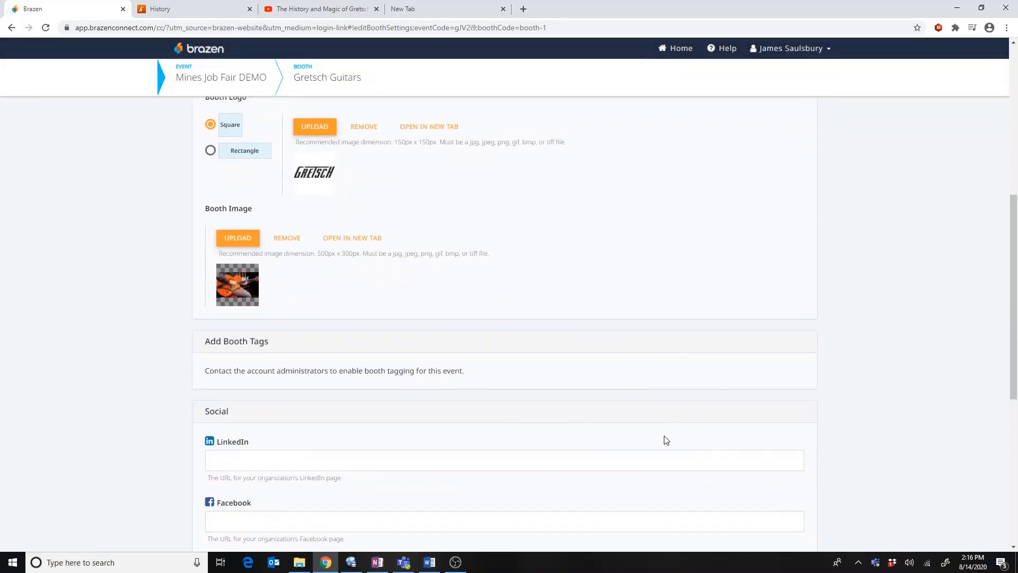
pyautogui.scroll(-7, 647, 408)
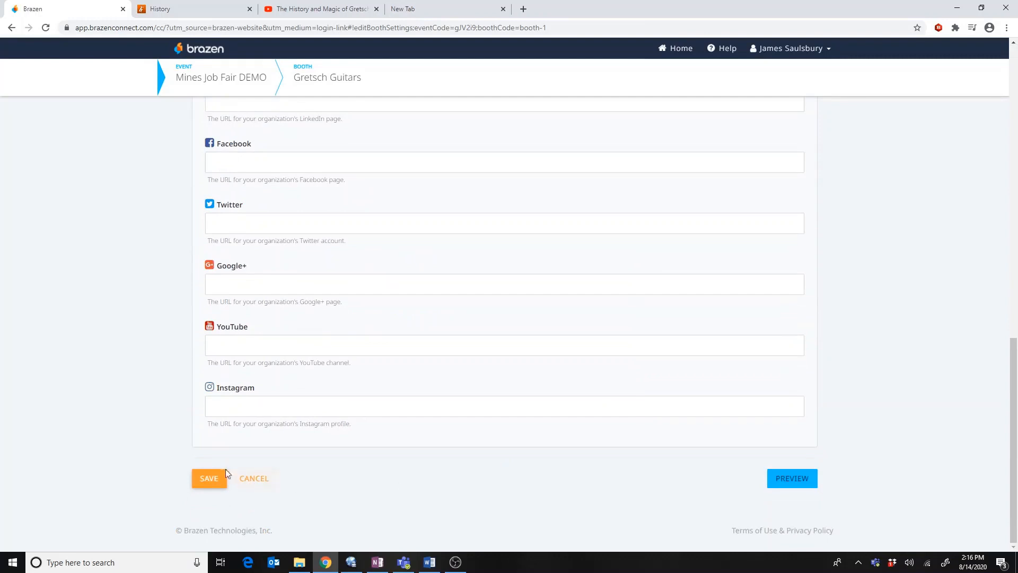
pyautogui.click(224, 472)
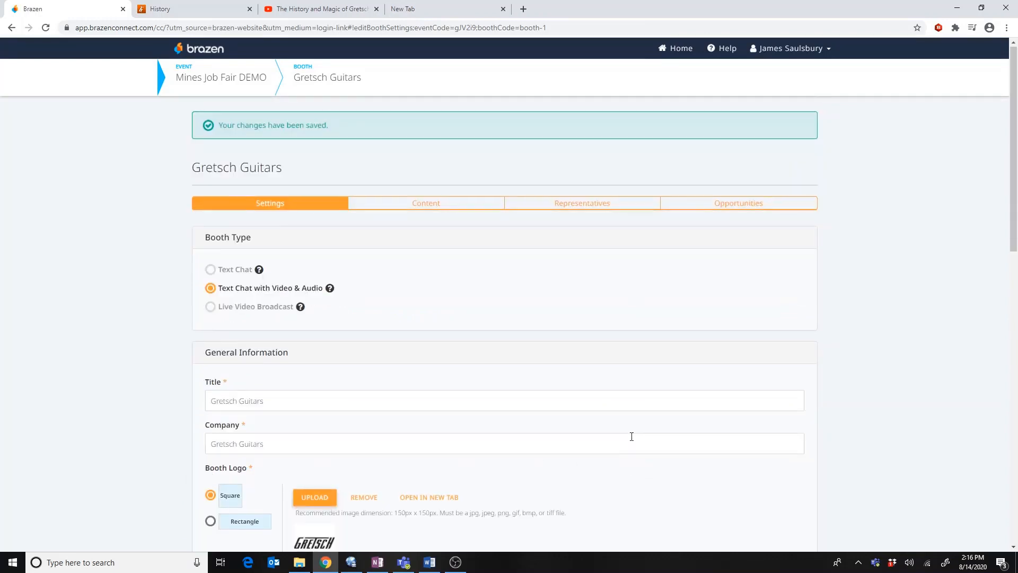
# Preview the event lobby card with the new booth image, closing the preview to return to the General Information settings.
pyautogui.scroll(-10, 631, 436)
pyautogui.click(774, 476)
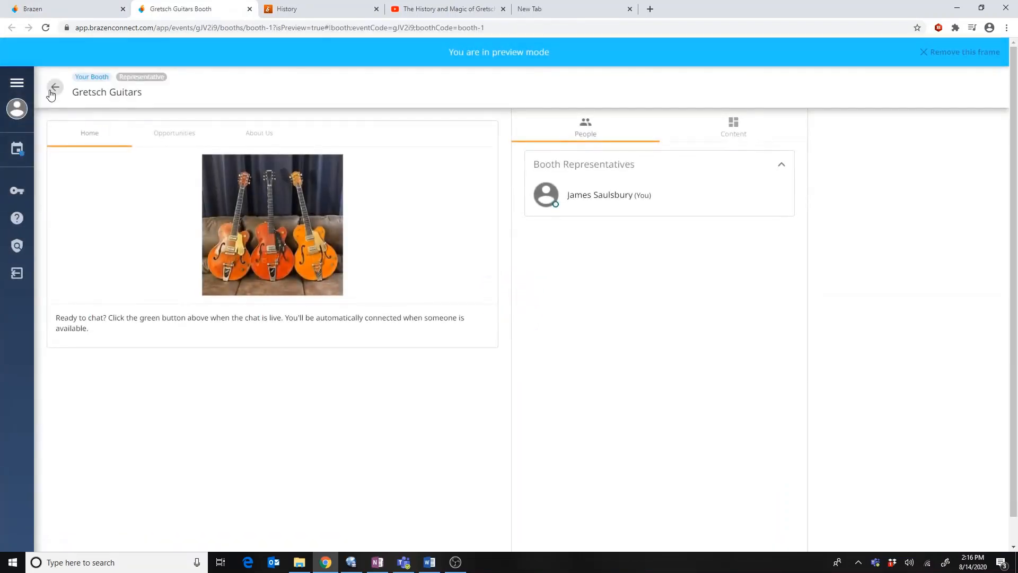
pyautogui.click(52, 88)
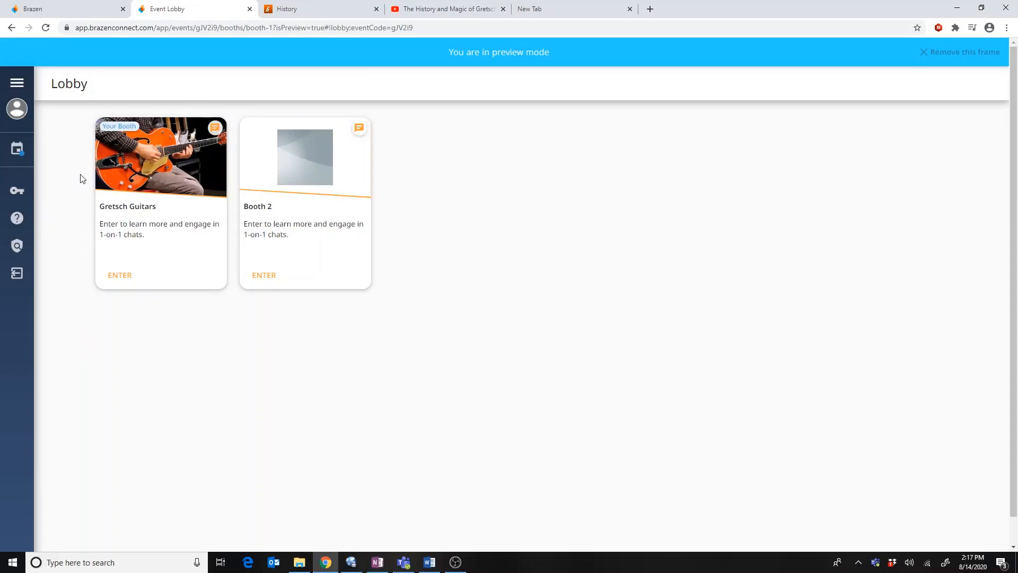
pyautogui.click(250, 9)
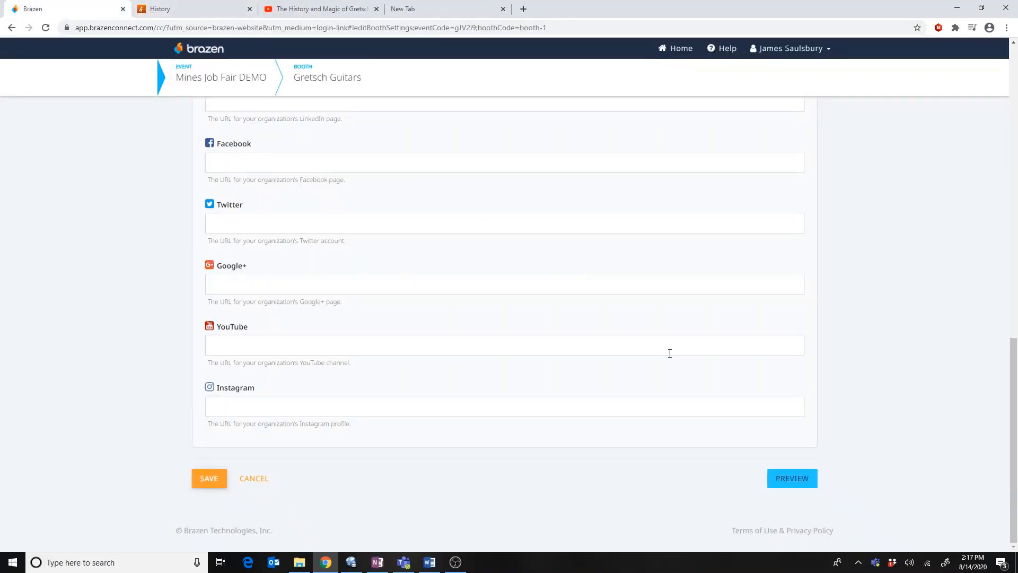
pyautogui.scroll(15, 616, 353)
pyautogui.scroll(1, 615, 351)
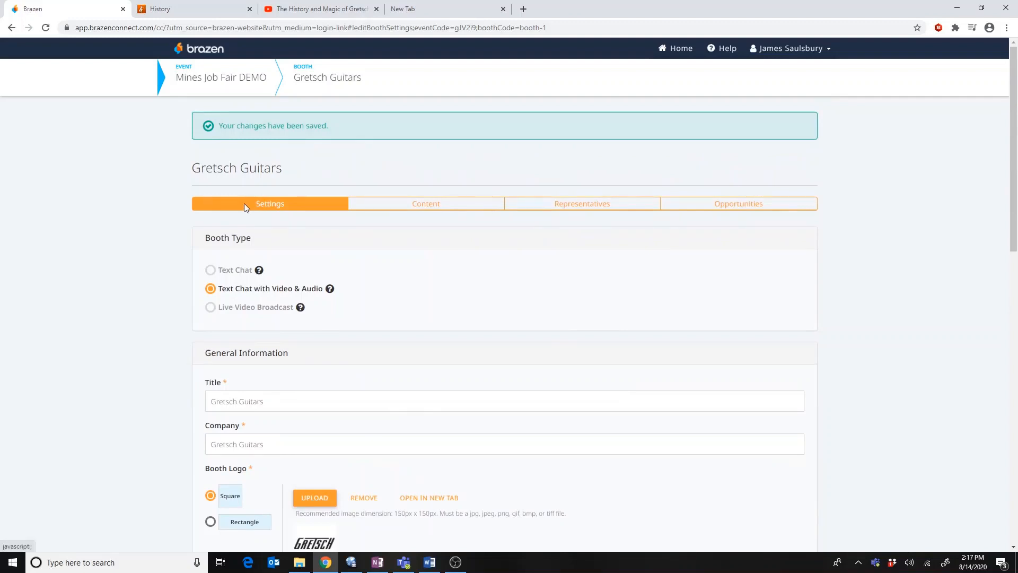
pyautogui.scroll(-3, 261, 359)
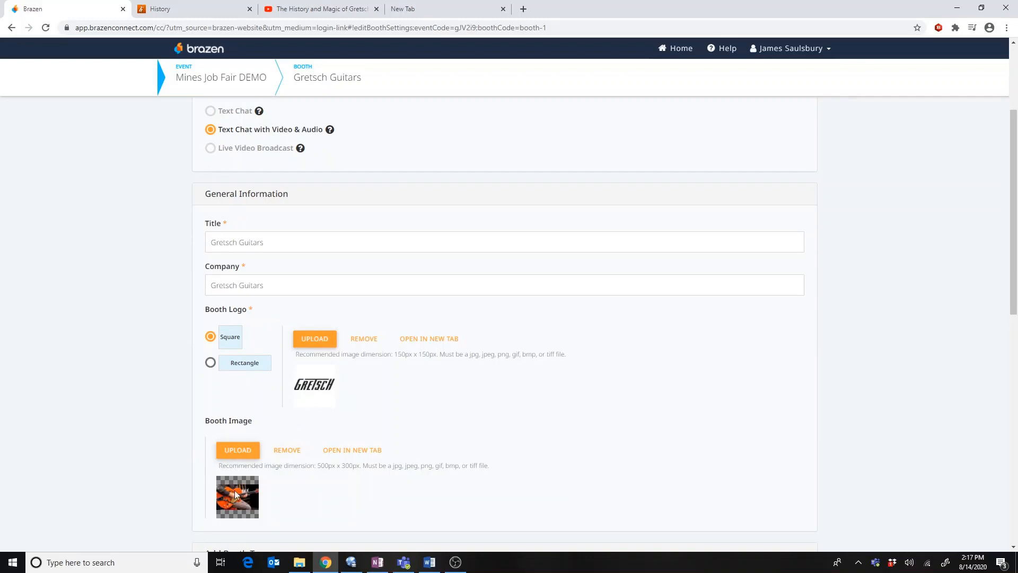
# Review the booth tags section and the social media link fields in the booth settings.
pyautogui.scroll(-5, 179, 427)
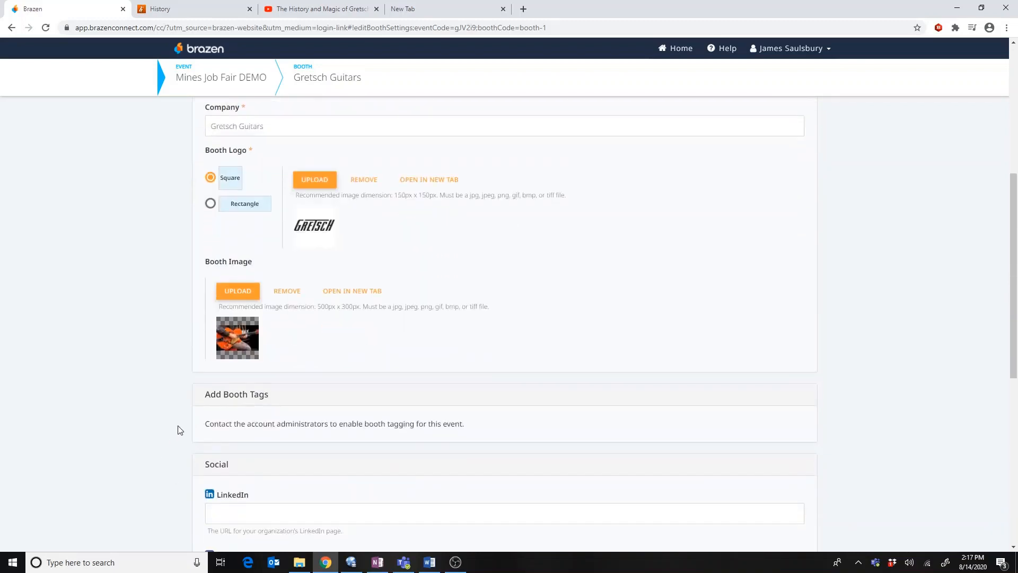
pyautogui.scroll(-2, 166, 402)
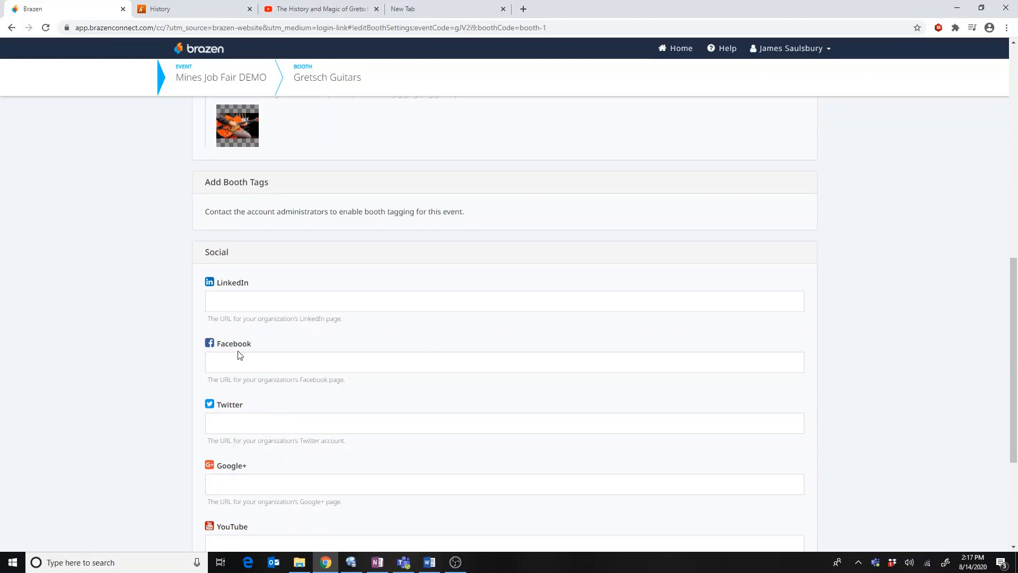
pyautogui.scroll(-2, 212, 375)
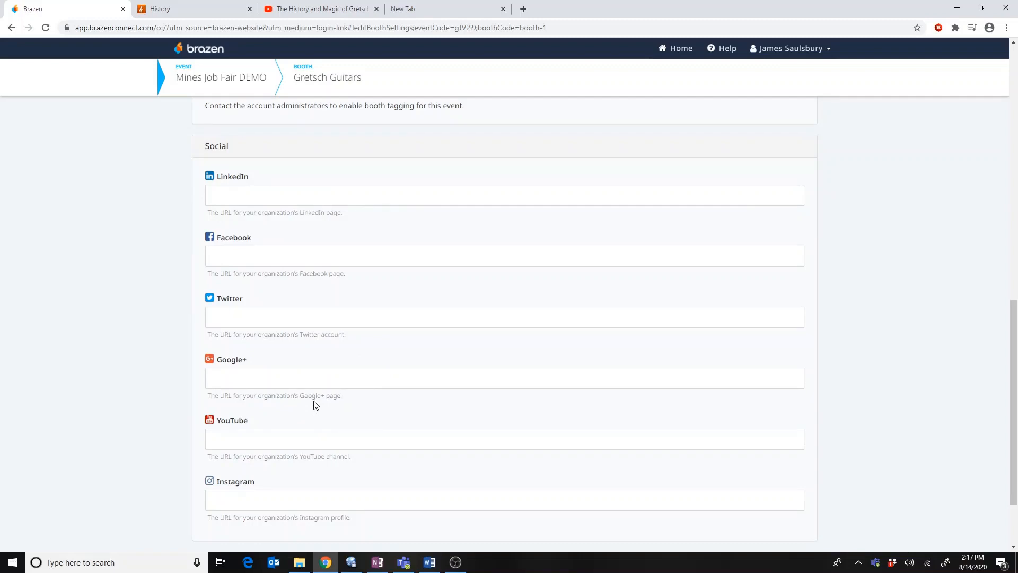
pyautogui.scroll(5, 322, 354)
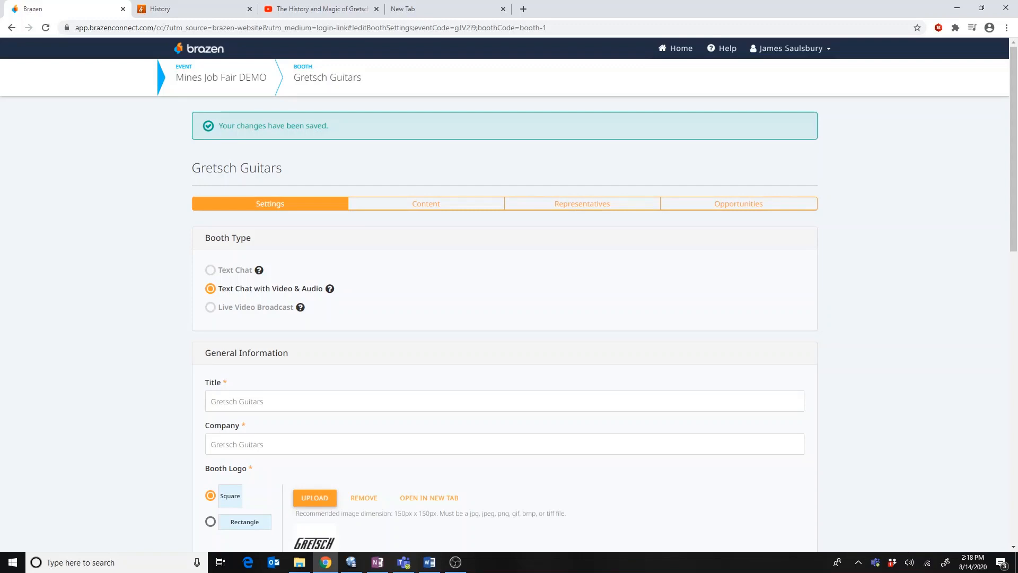
pyautogui.hotkey('alt', 'Tab')
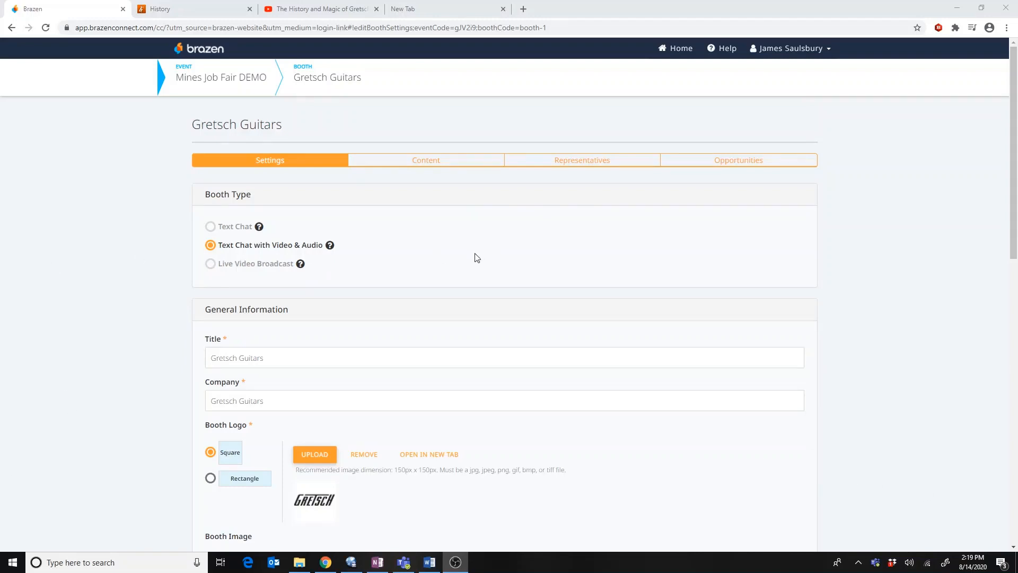
# In the booth's content settings, upload the 3 Guitars file as the Home tab's banner image with Limit and pad.
pyautogui.click(386, 165)
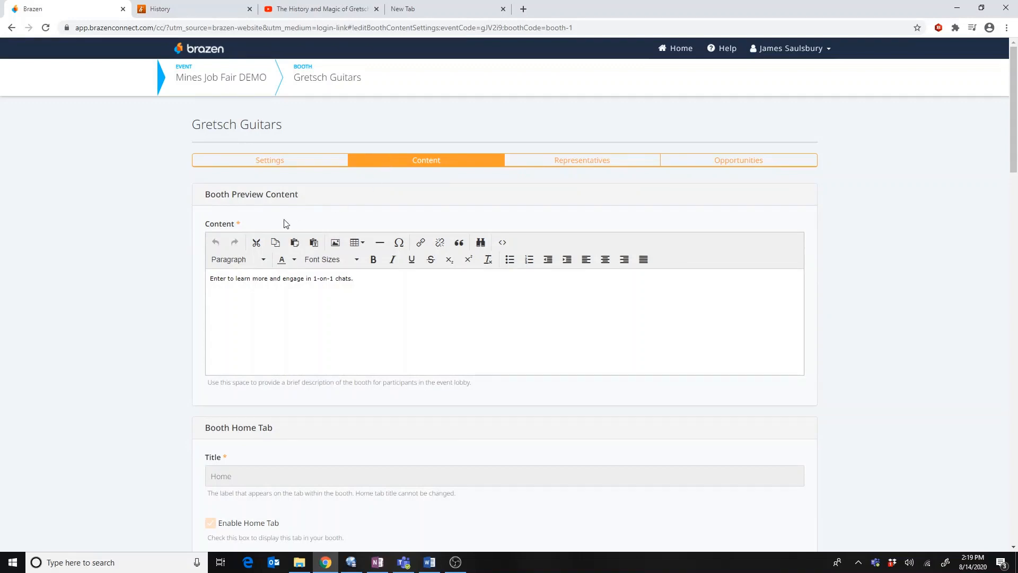
pyautogui.scroll(-1, 285, 222)
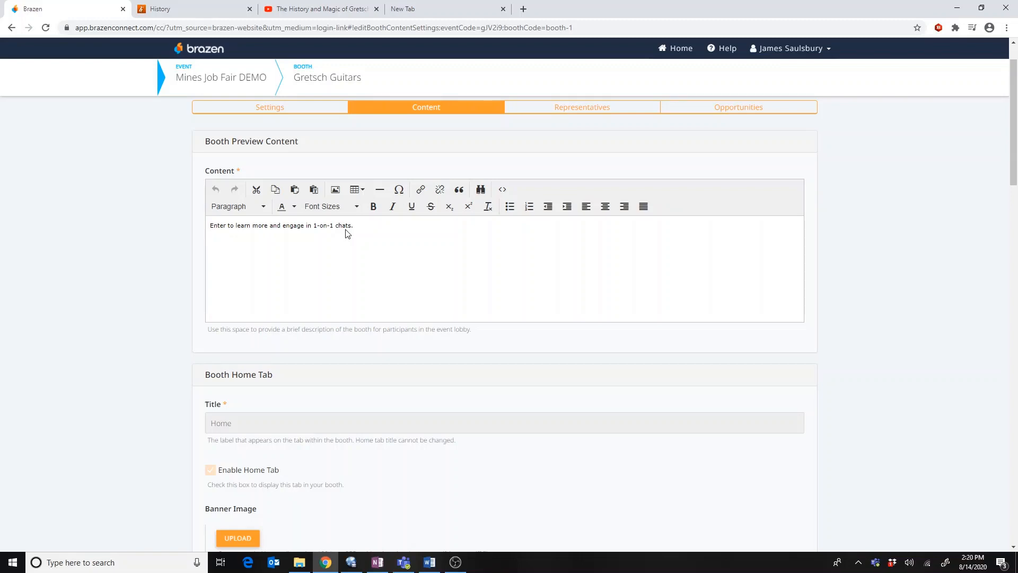
pyautogui.scroll(-4, 348, 233)
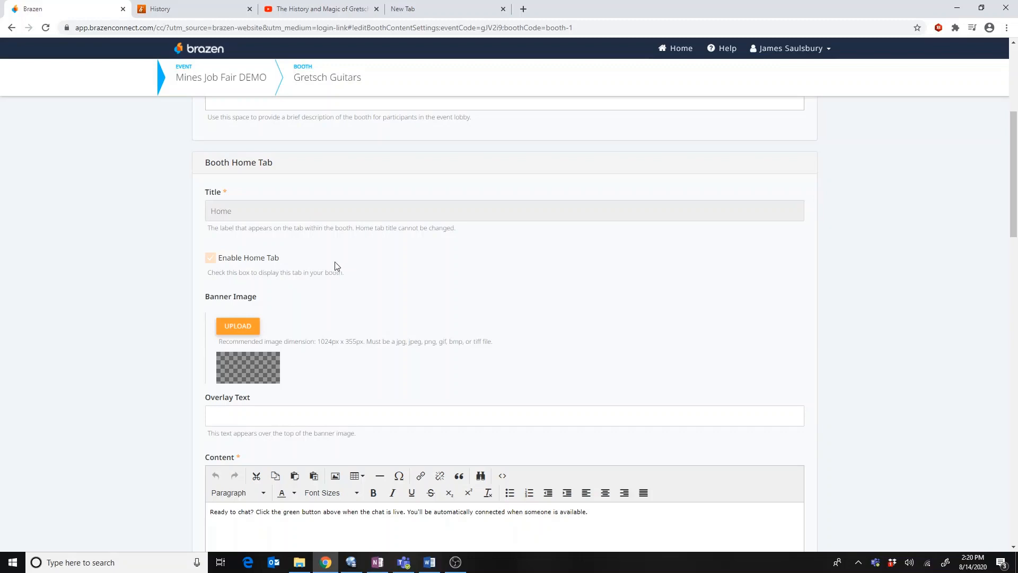
pyautogui.click(253, 330)
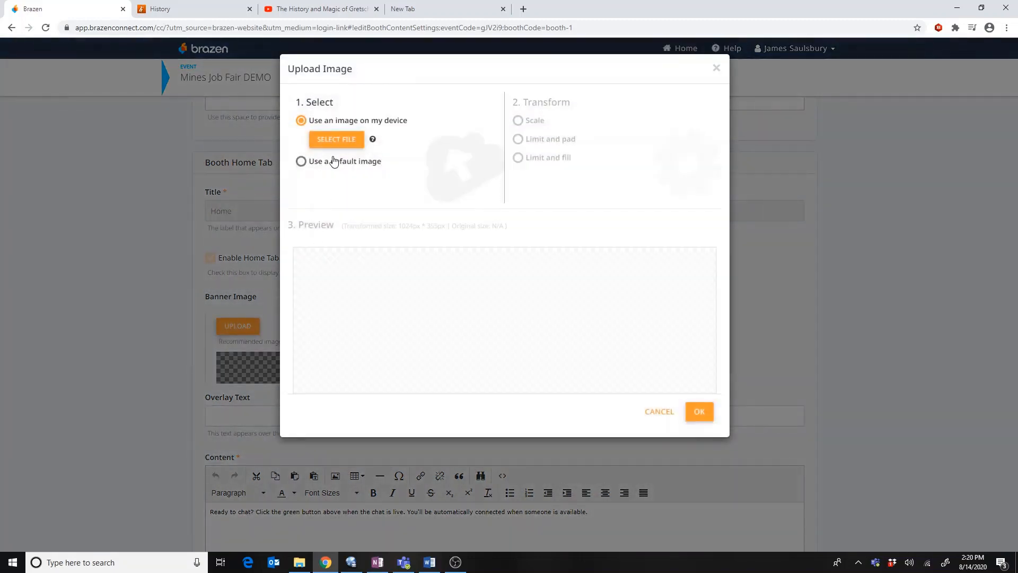
pyautogui.click(334, 138)
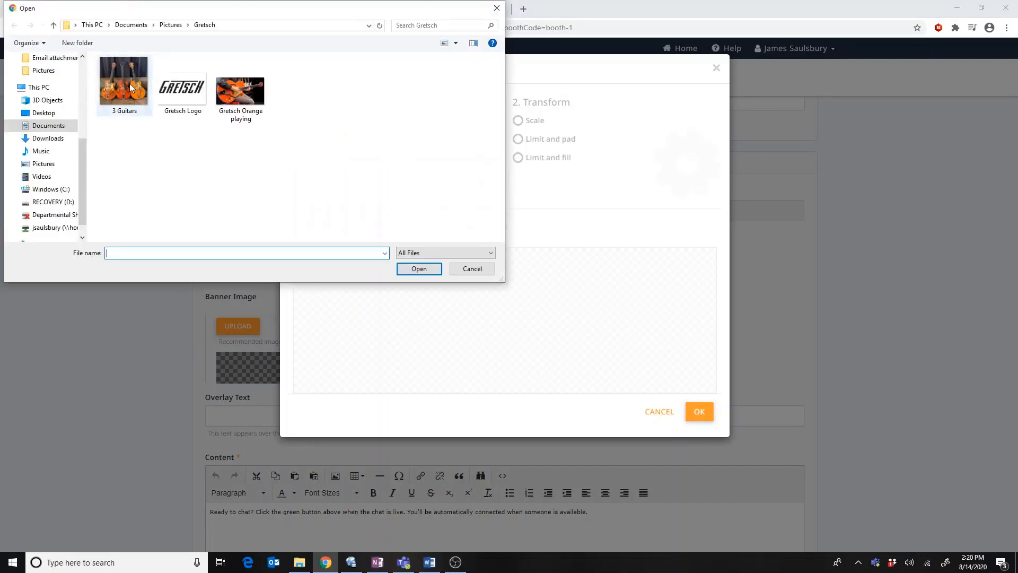
pyautogui.click(131, 85)
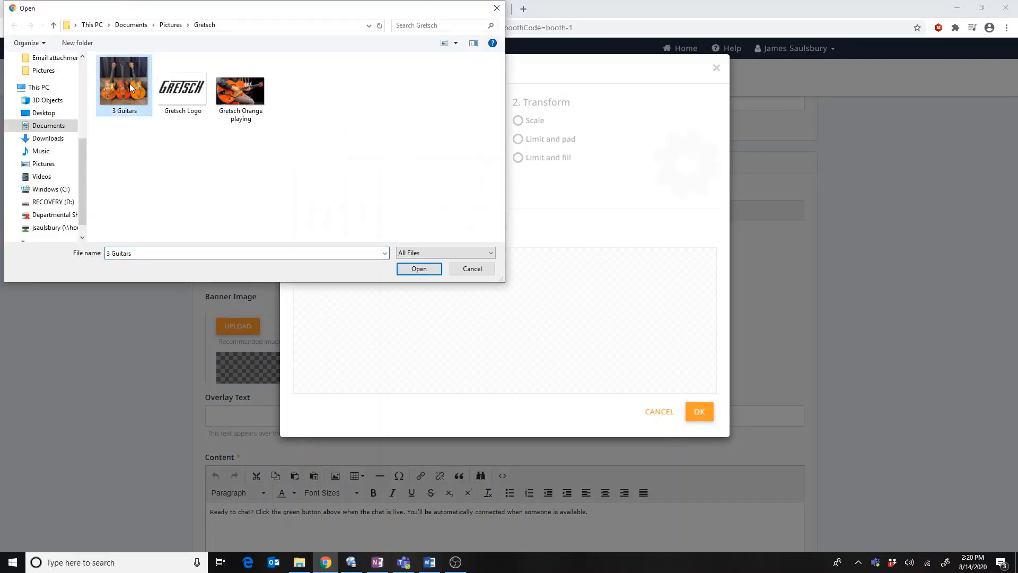
pyautogui.click(412, 269)
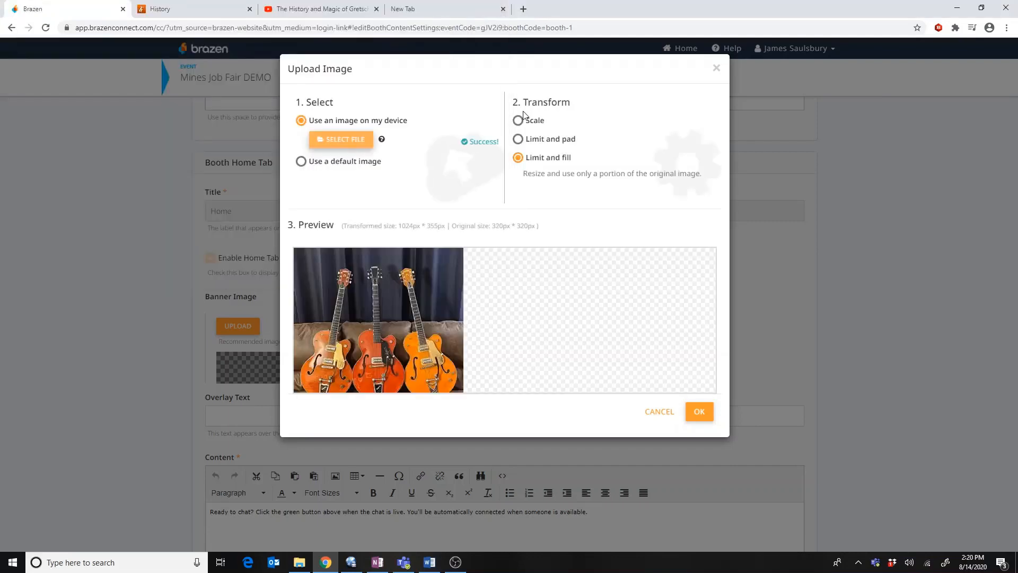
pyautogui.click(518, 140)
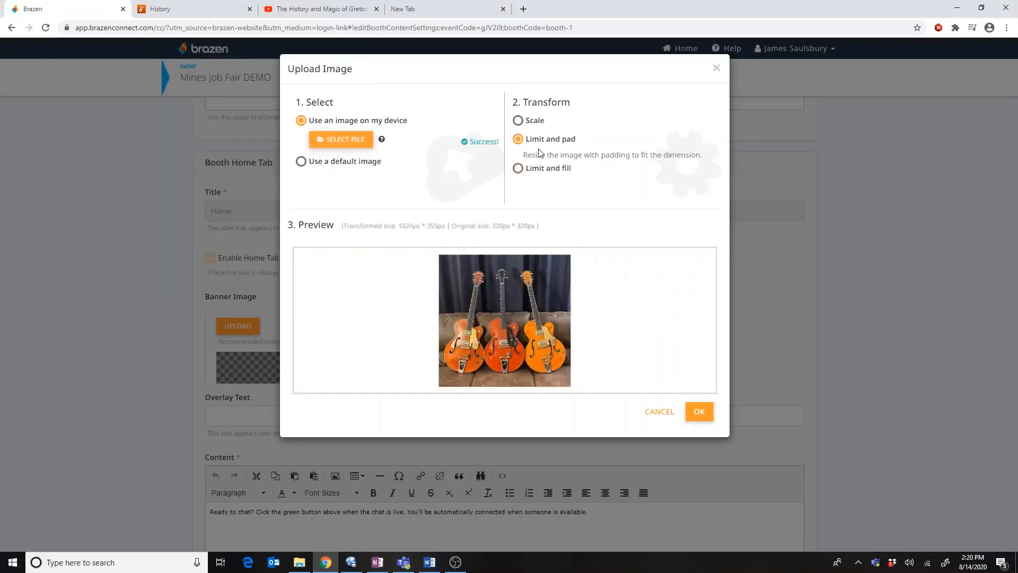
pyautogui.click(707, 415)
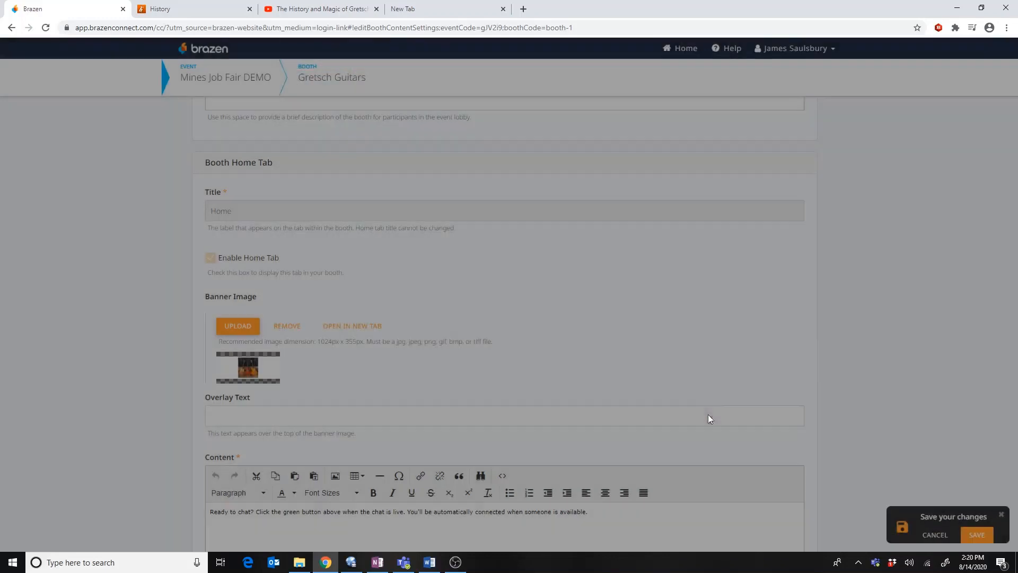
# Add the line "We look forward to chatting with you!" below the Home tab's content text and save the changes.
pyautogui.scroll(-2, 595, 349)
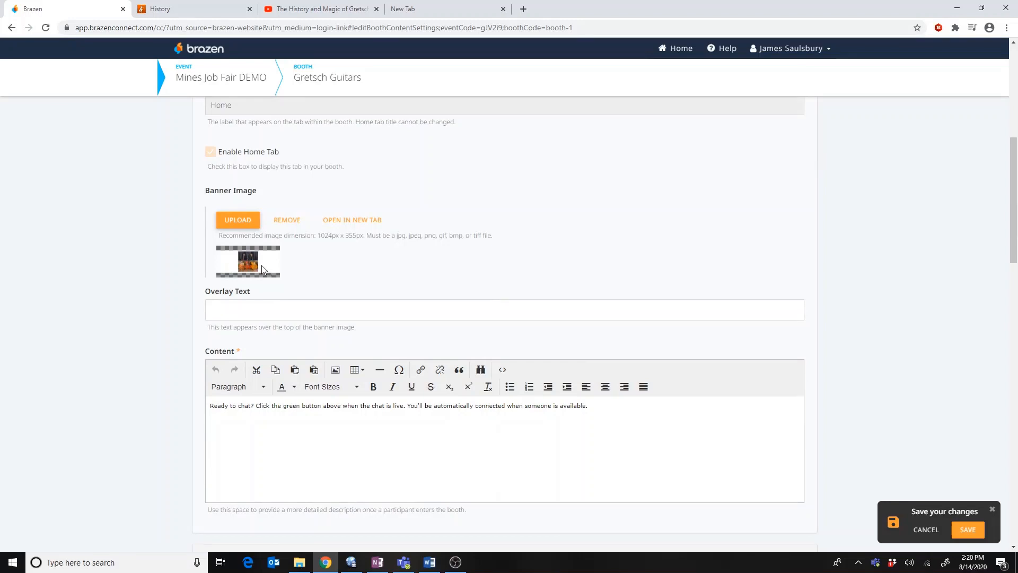
pyautogui.scroll(-1, 263, 266)
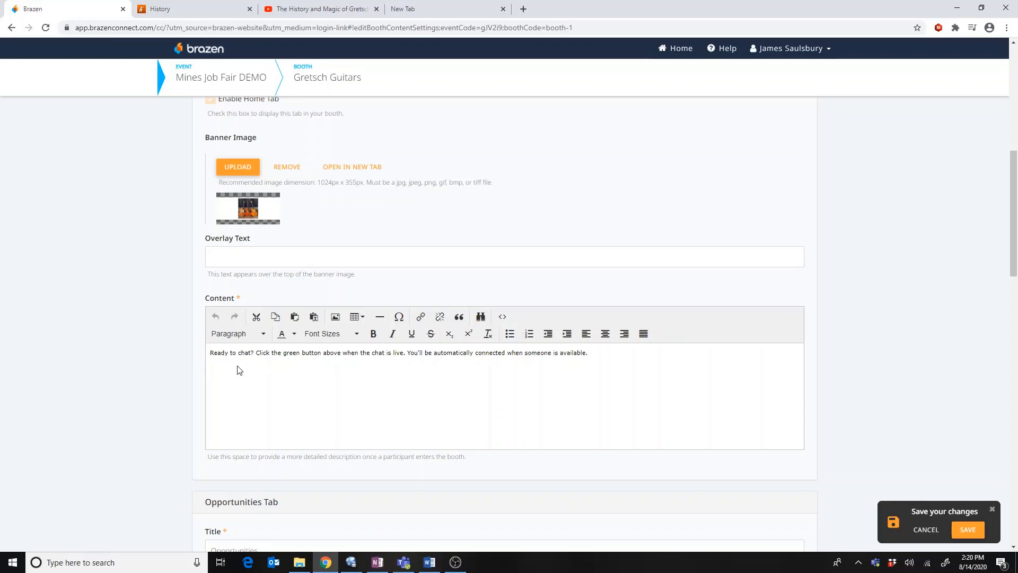
pyautogui.click(636, 363)
pyautogui.press('Return')
pyautogui.write('We look forward to chatting with you!')
pyautogui.click(971, 532)
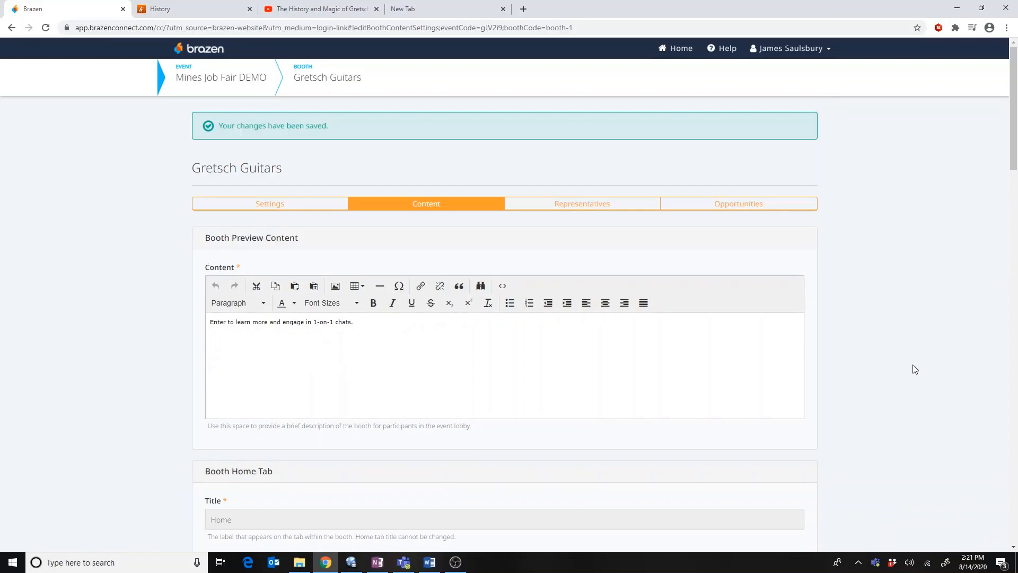
# Preview the booth to check its Home tab banner and text, closing the preview when finished.
pyautogui.scroll(-15, 925, 364)
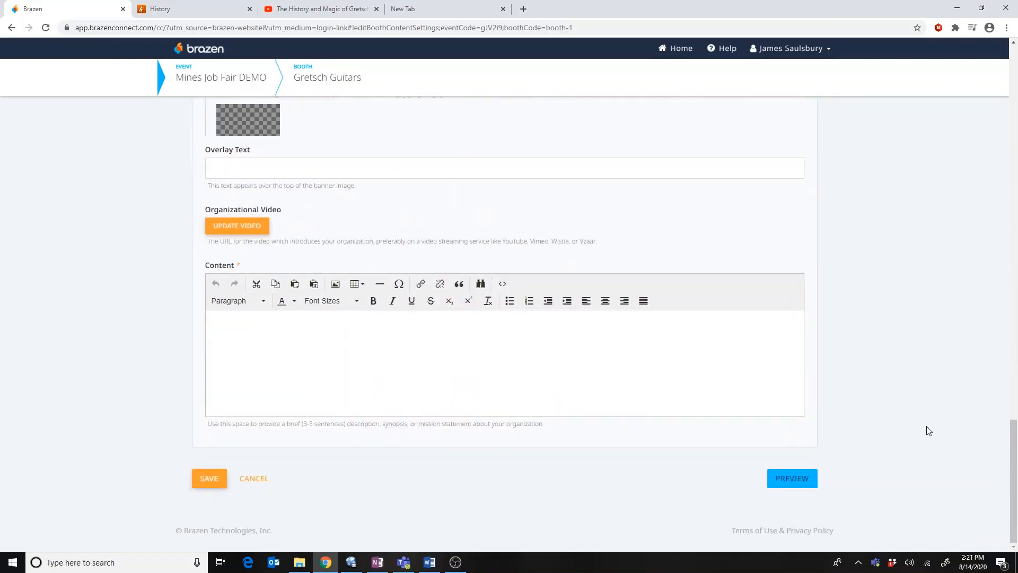
pyautogui.click(808, 478)
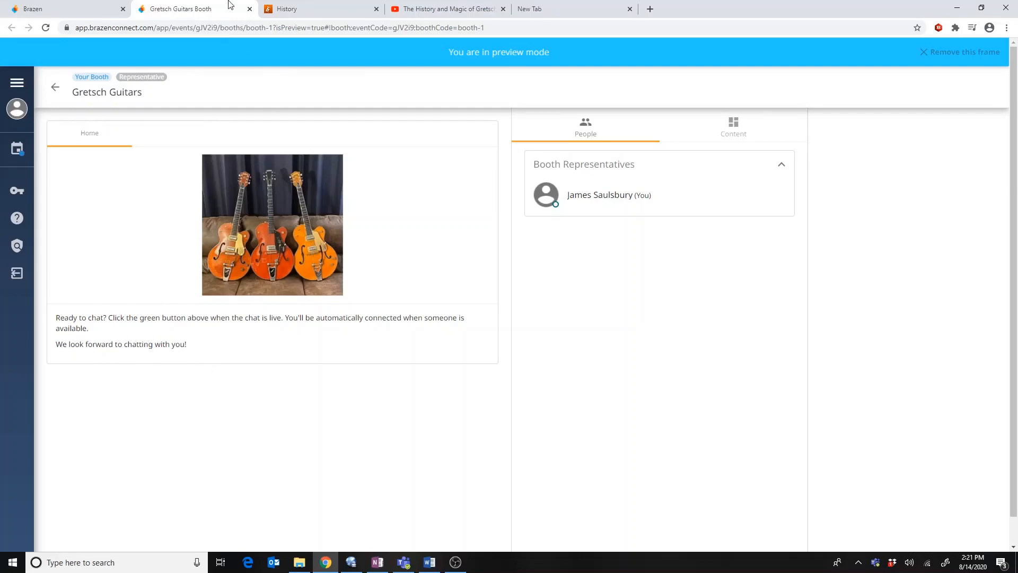
pyautogui.click(250, 9)
# Enable the Opportunities tab in the booth's content settings.
pyautogui.scroll(15, 265, 159)
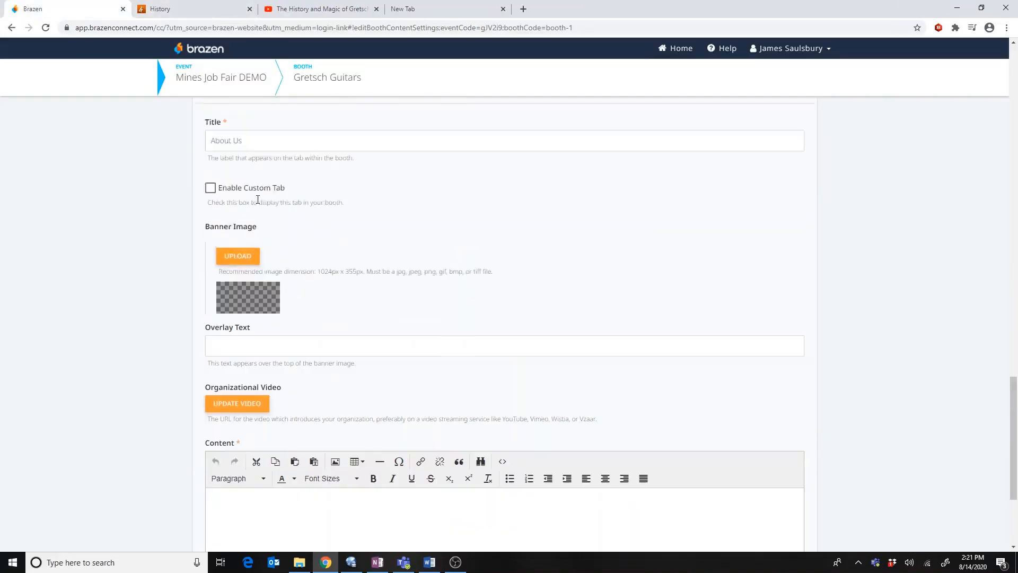
pyautogui.scroll(-8, 266, 195)
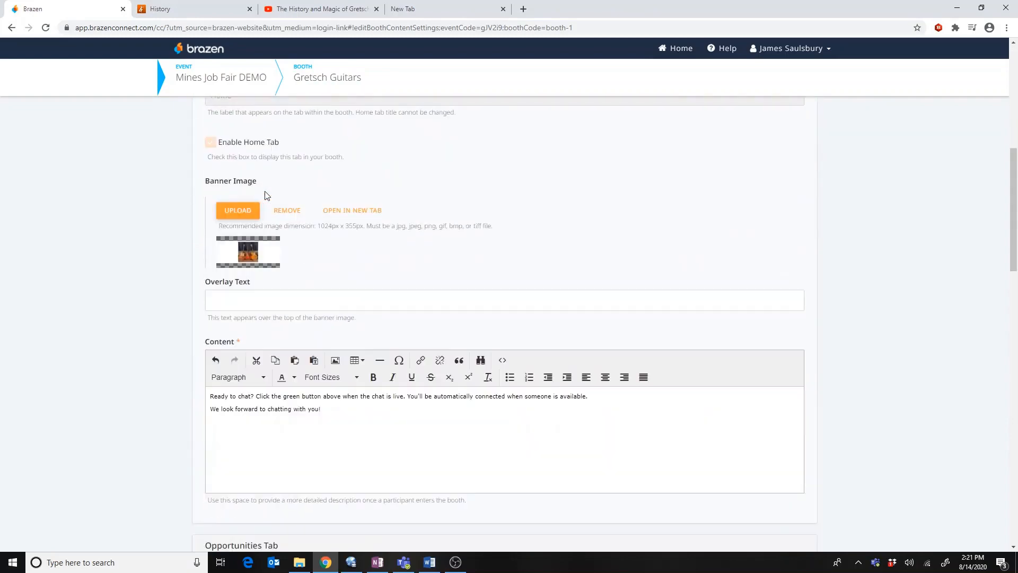
pyautogui.scroll(4, 266, 196)
pyautogui.scroll(-1, 266, 196)
pyautogui.scroll(-10, 266, 196)
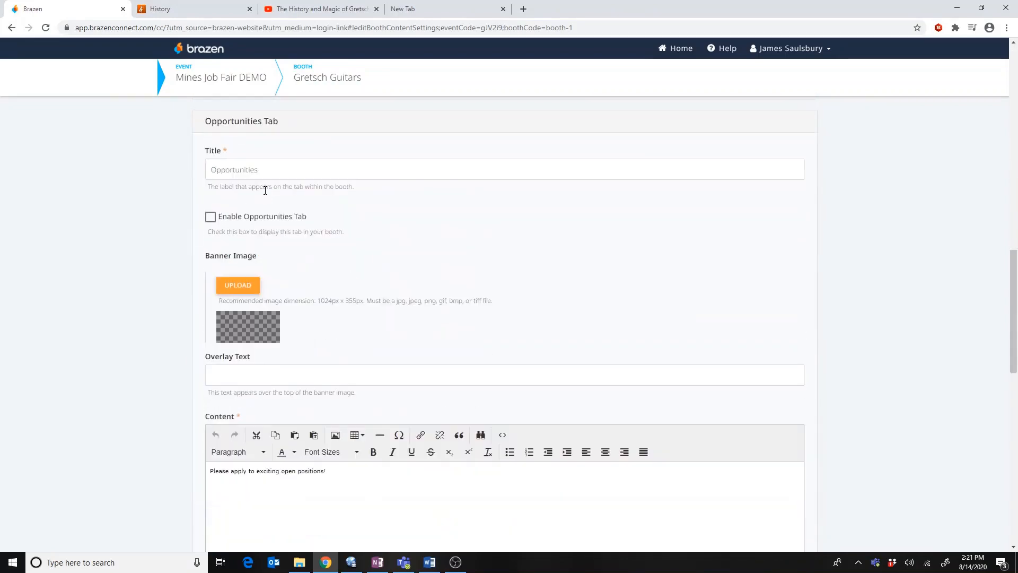
pyautogui.scroll(1, 267, 197)
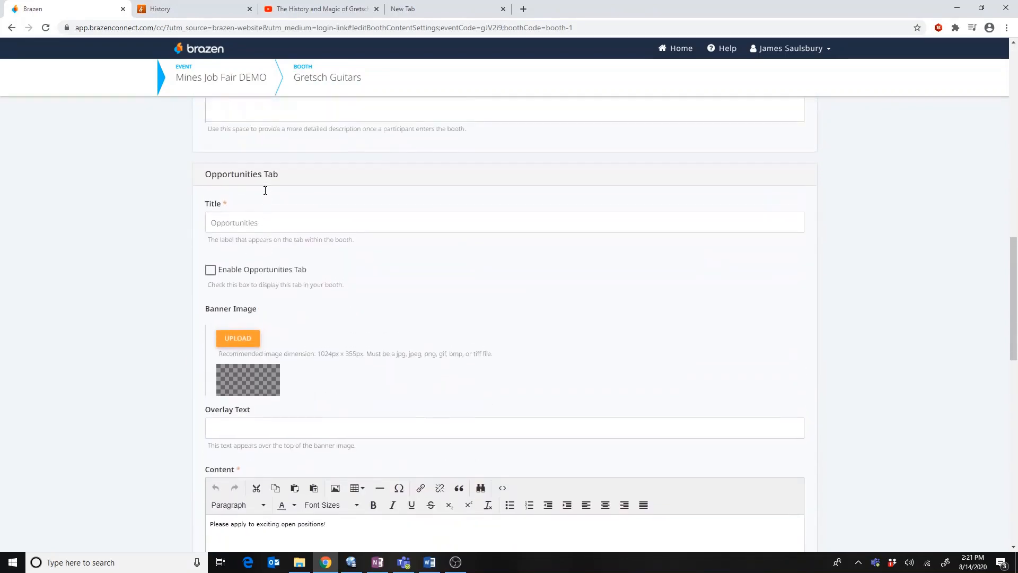
pyautogui.click(212, 270)
# Upload the Gretsch Orange playing file as the Opportunities tab's banner image with Limit and pad.
pyautogui.scroll(-1, 256, 314)
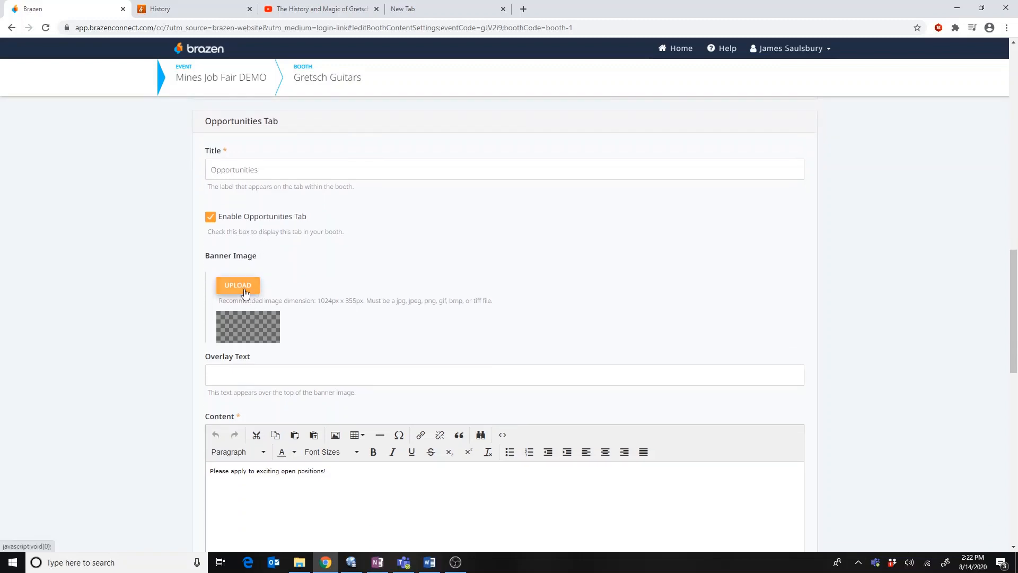
pyautogui.click(244, 292)
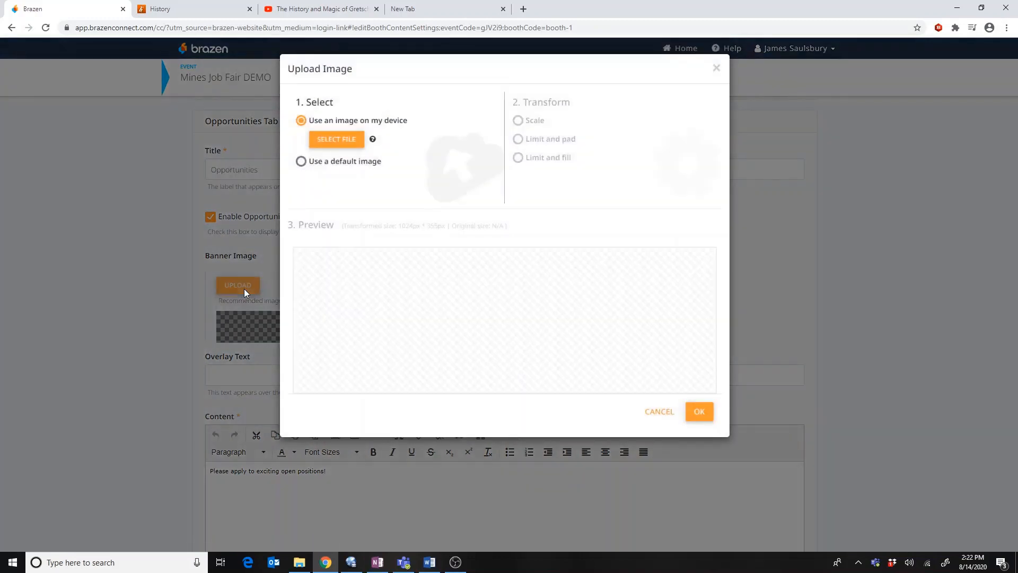
pyautogui.click(326, 138)
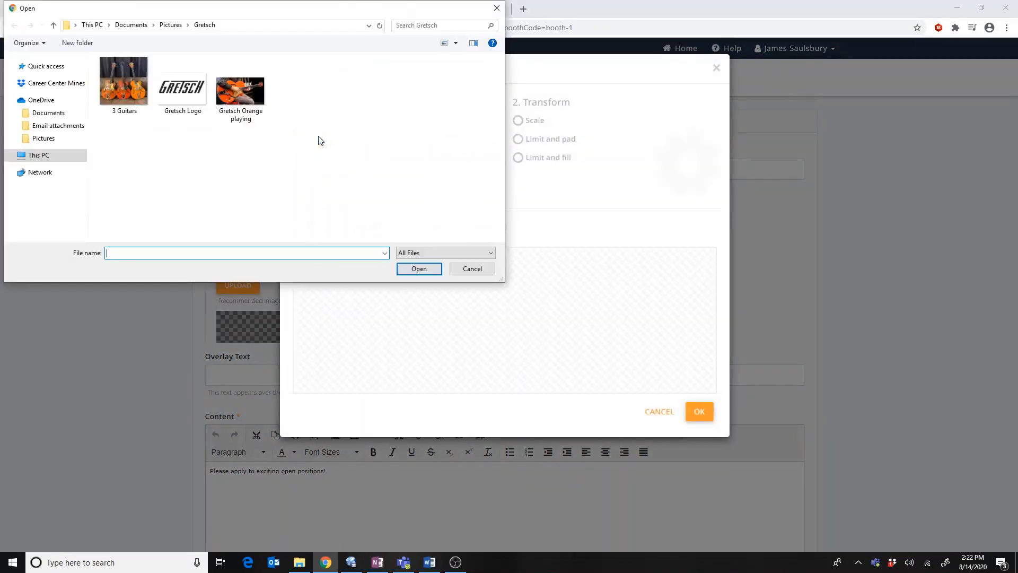
pyautogui.click(241, 90)
pyautogui.click(419, 270)
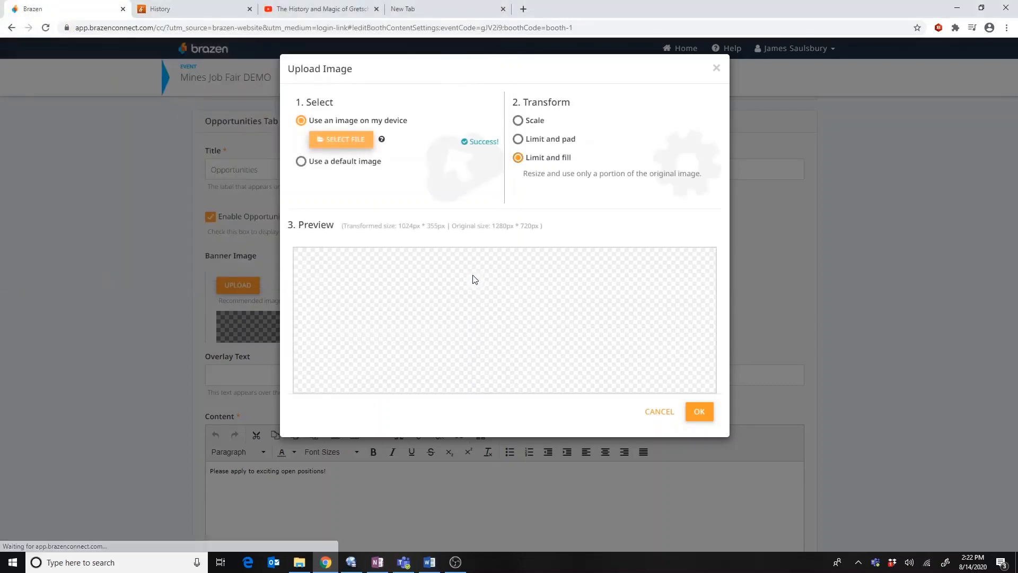
pyautogui.click(546, 139)
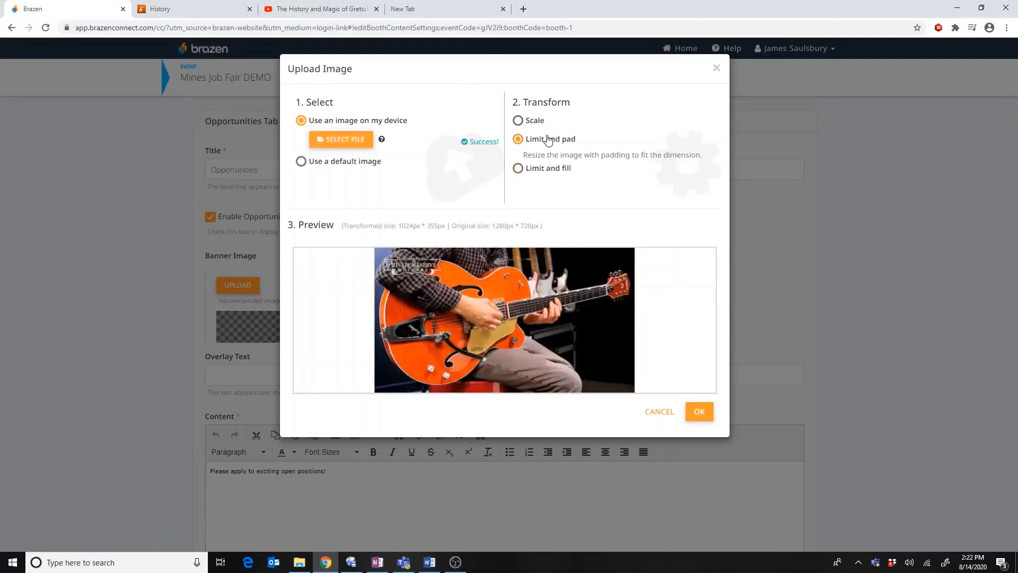
pyautogui.click(699, 412)
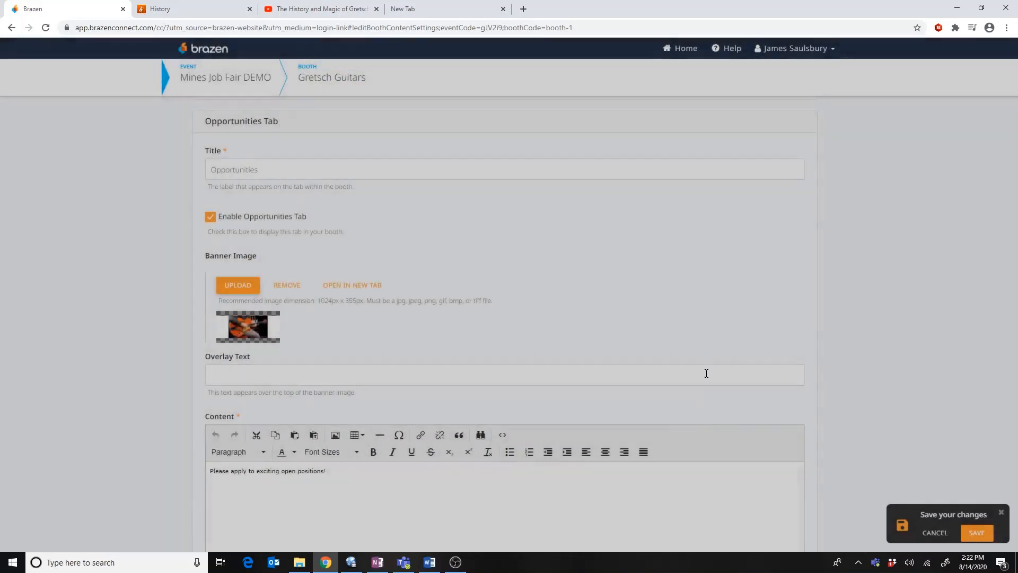
# Change the Opportunities tab's content to "Please apply to our exciting open positions!" and save the changes.
pyautogui.scroll(-3, 640, 350)
pyautogui.click(349, 313)
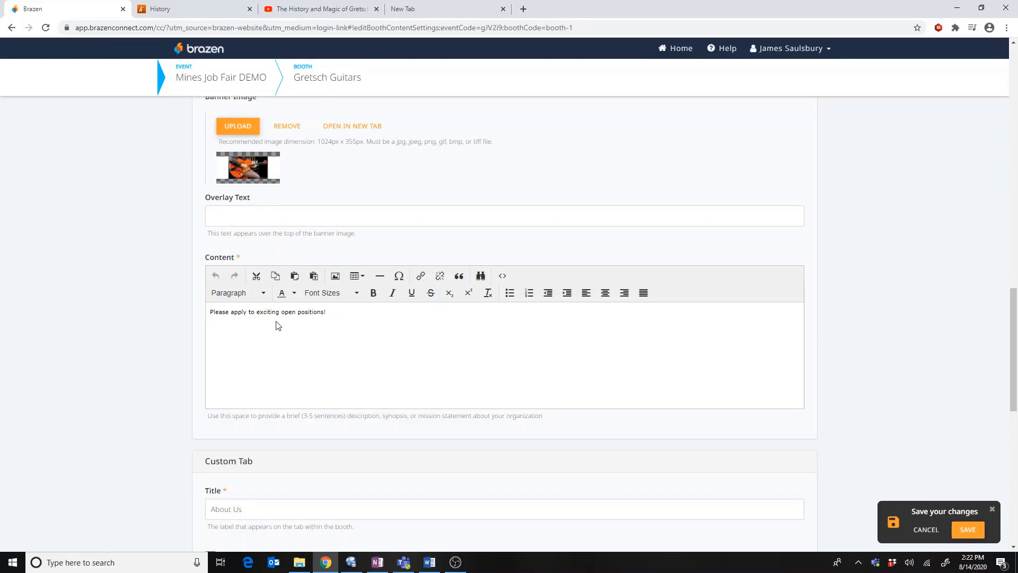
pyautogui.write('our')
pyautogui.click(967, 530)
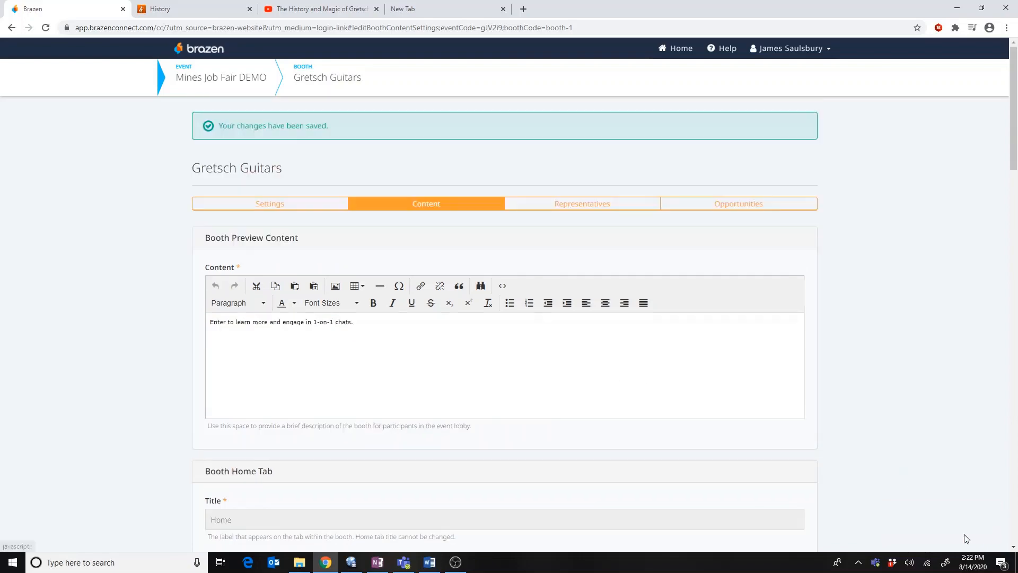
# Preview the booth and check the banner and text on its Opportunities tab.
pyautogui.scroll(-6, 876, 366)
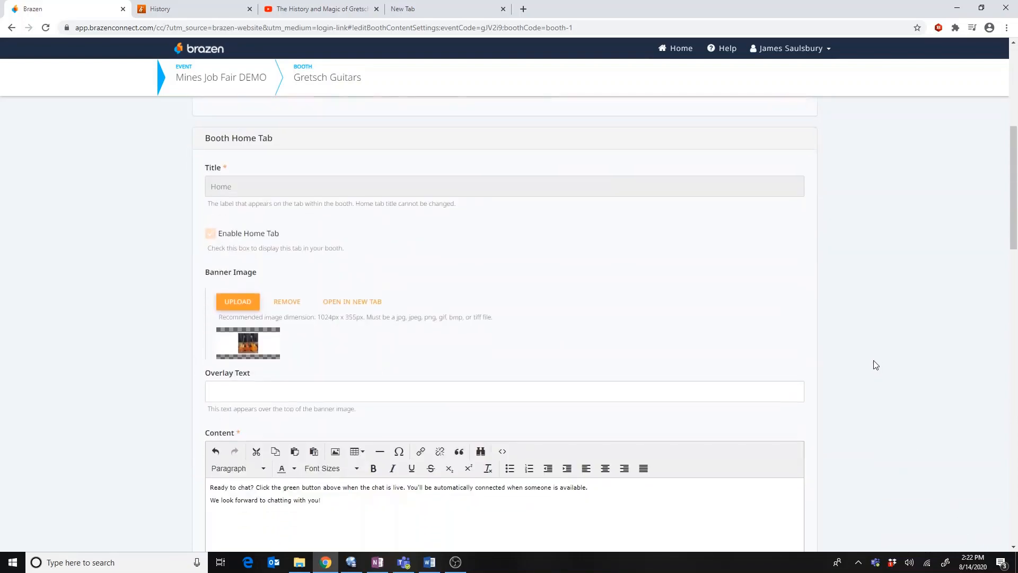
pyautogui.scroll(-15, 877, 365)
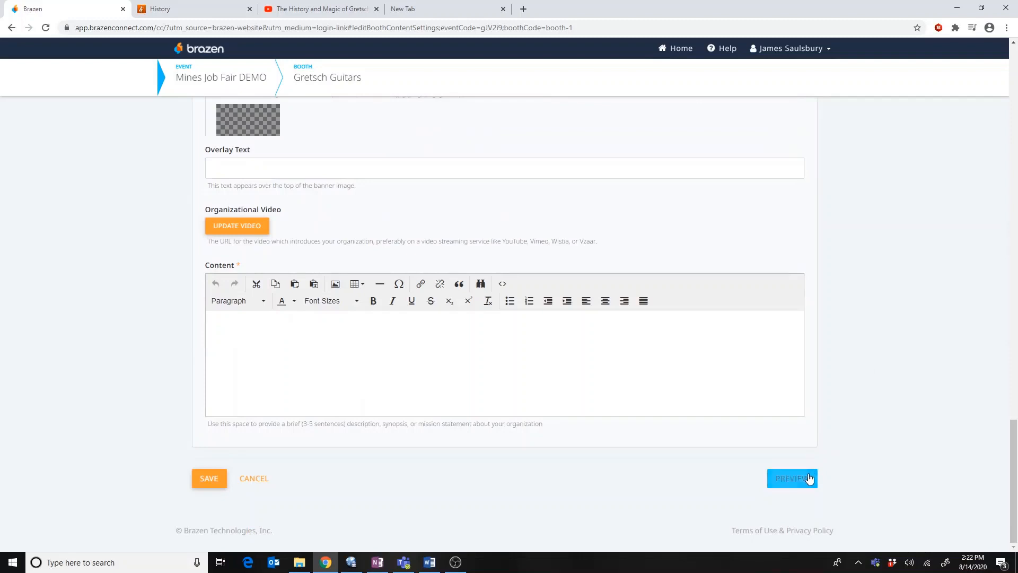
pyautogui.click(810, 479)
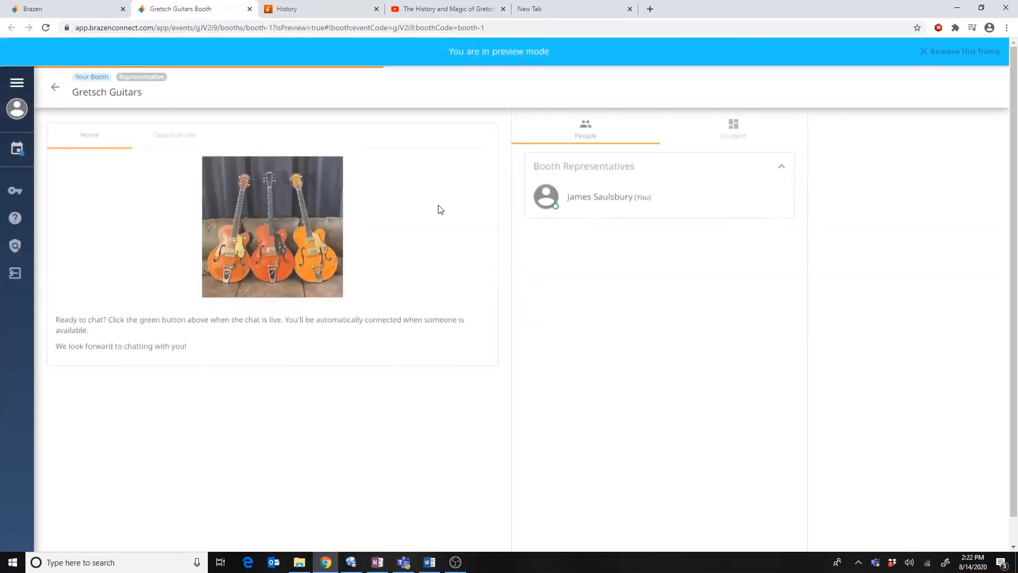
pyautogui.click(189, 137)
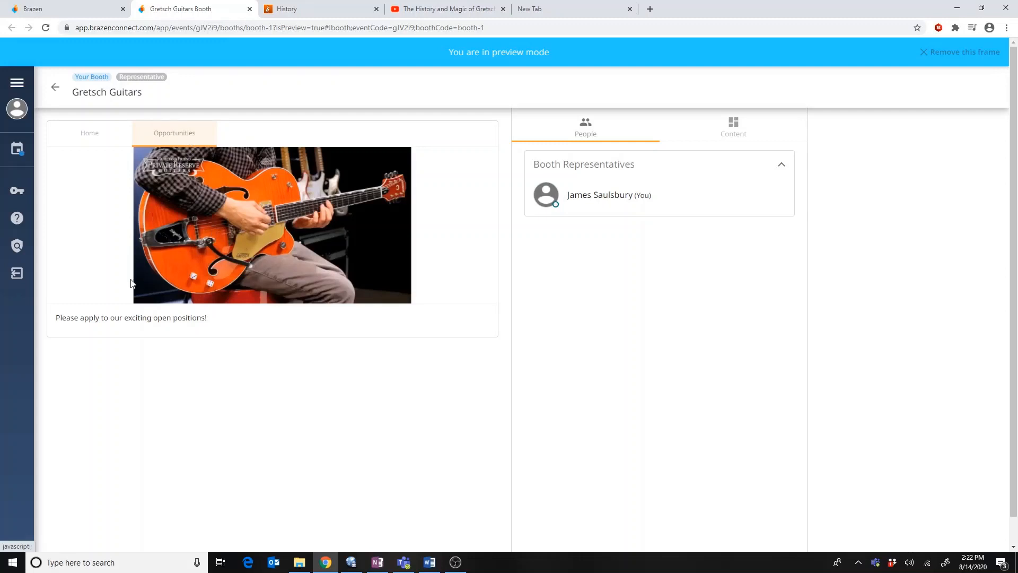
# Leave the preview and start a new booth opportunity titled "Guitar Tech" with the location "Denver, CO".
pyautogui.click(249, 9)
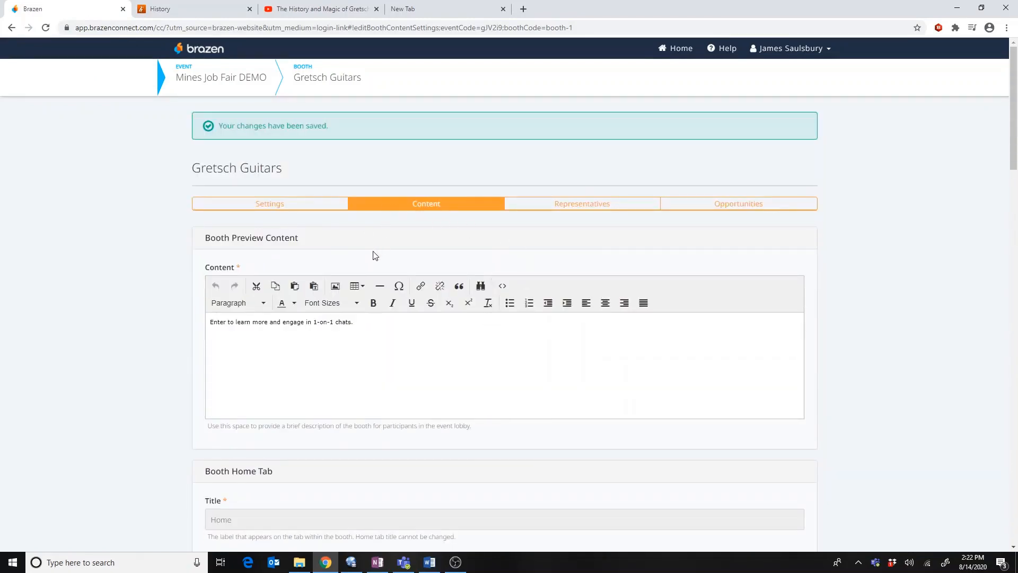
pyautogui.click(730, 206)
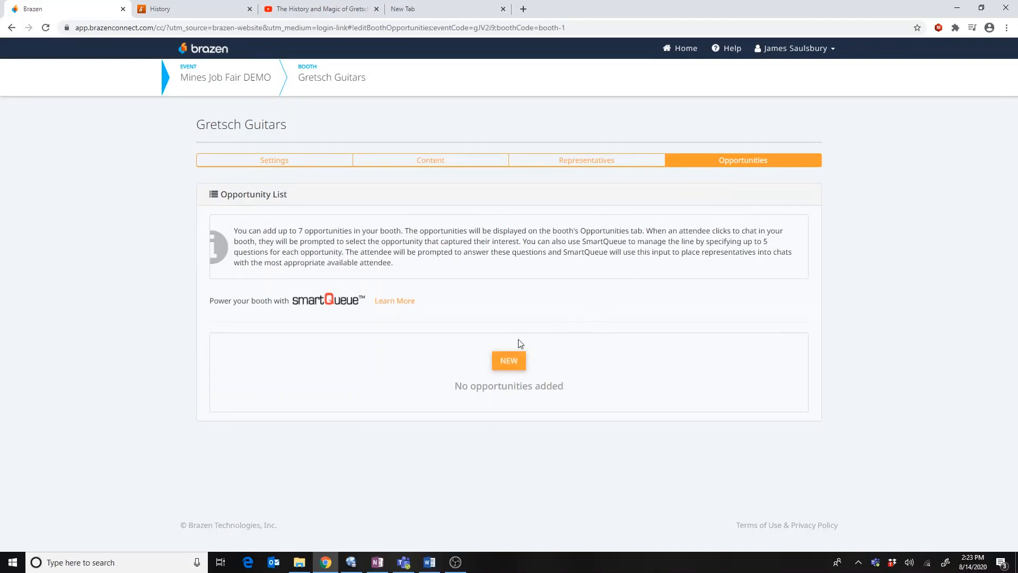
pyautogui.click(510, 360)
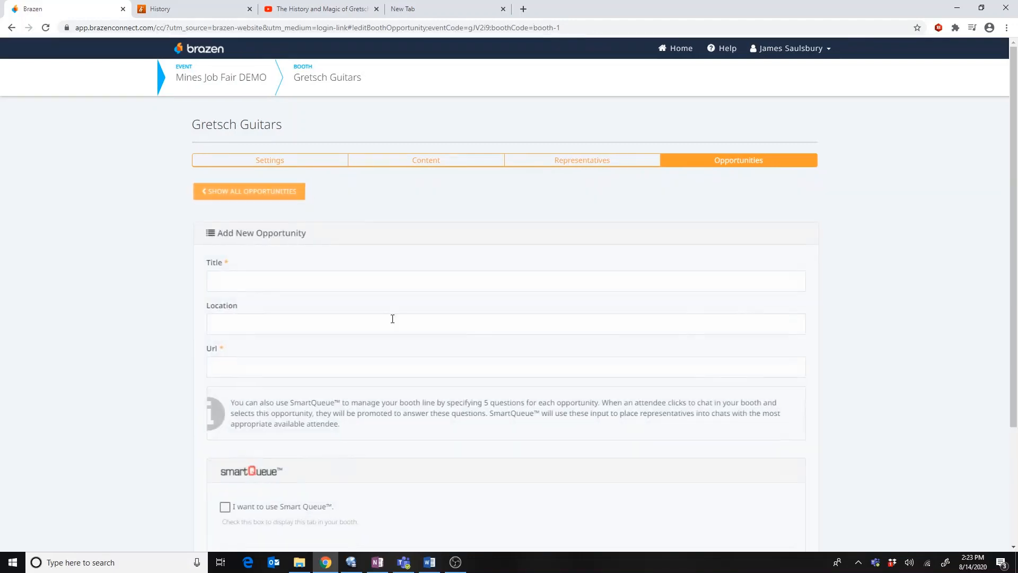
pyautogui.click(388, 284)
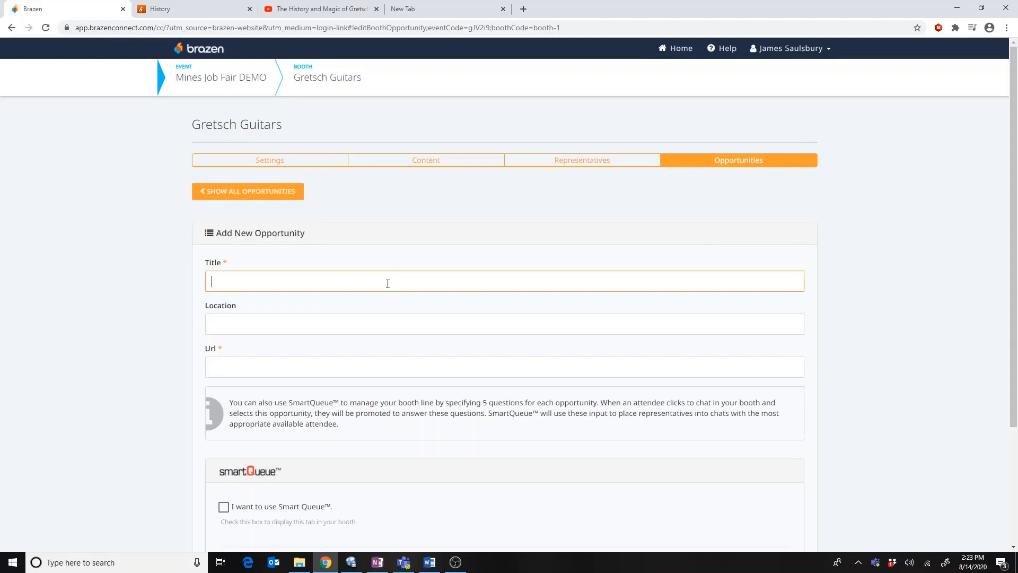
pyautogui.write('Guitar Tech')
pyautogui.click(394, 318)
pyautogui.write('Dene')
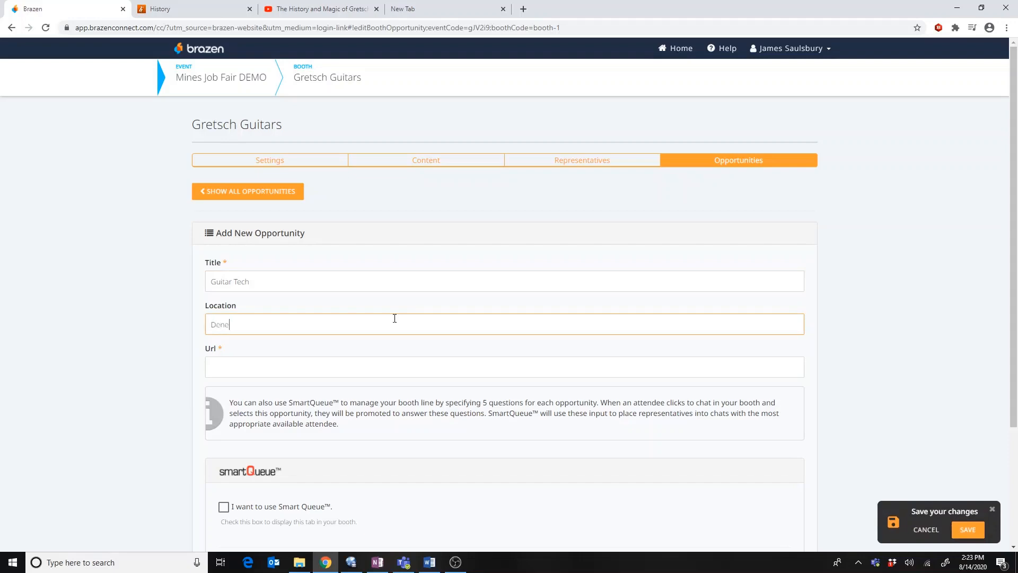
pyautogui.write('ver, CO')
pyautogui.press('BackSpace')
# Copy the address of the open Gretsch history page into the opportunity's Url and save the opportunity.
pyautogui.click(249, 363)
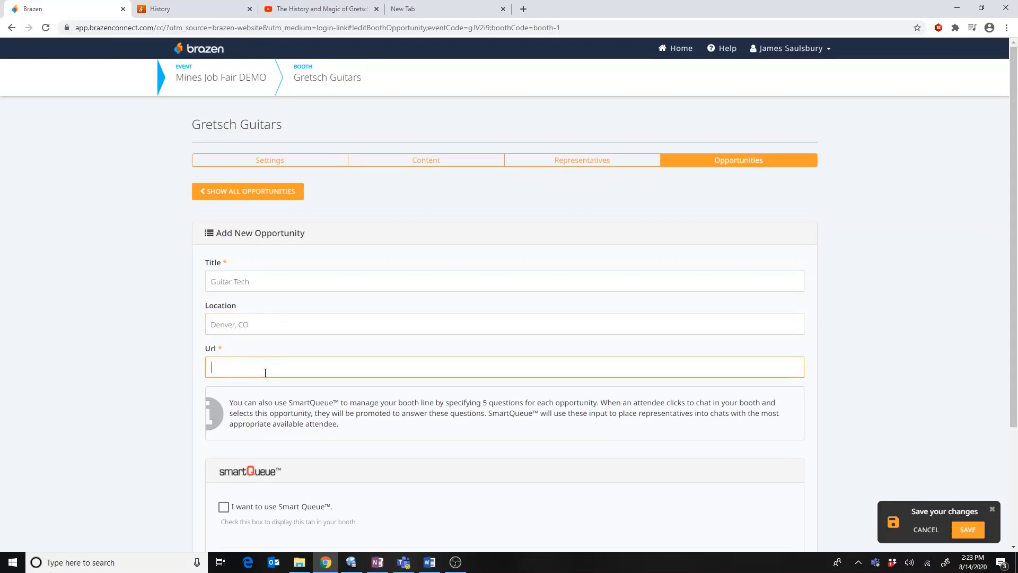
pyautogui.click(183, 7)
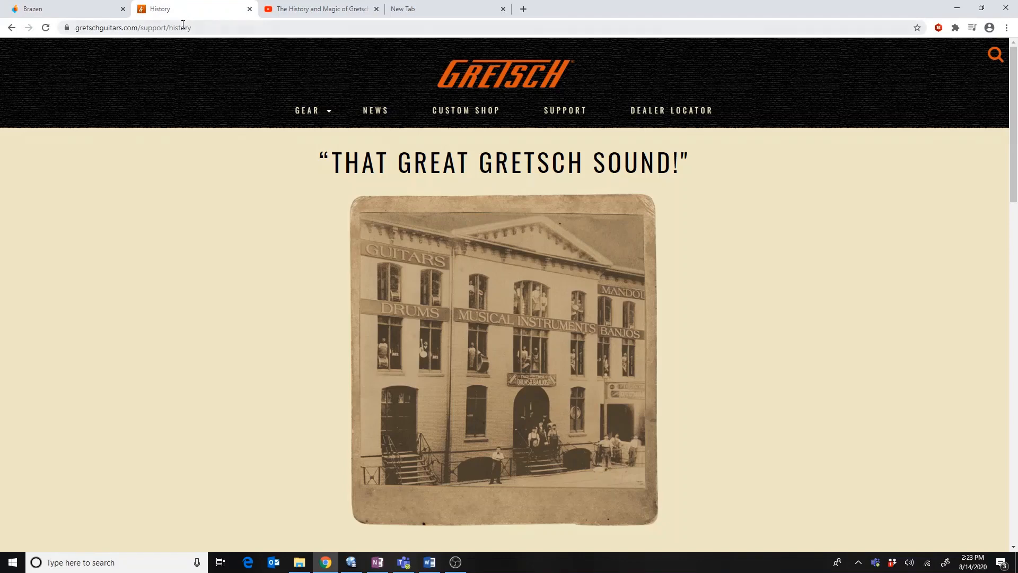
pyautogui.click(184, 28)
pyautogui.hotkey('ctrl', 'c')
pyautogui.rightClick(184, 27)
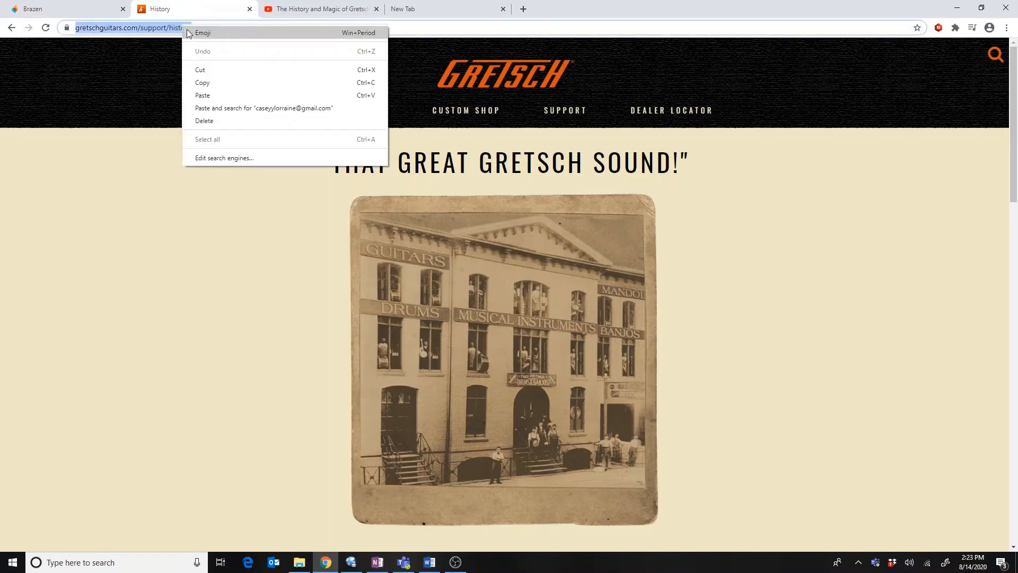
pyautogui.click(194, 82)
pyautogui.click(116, 5)
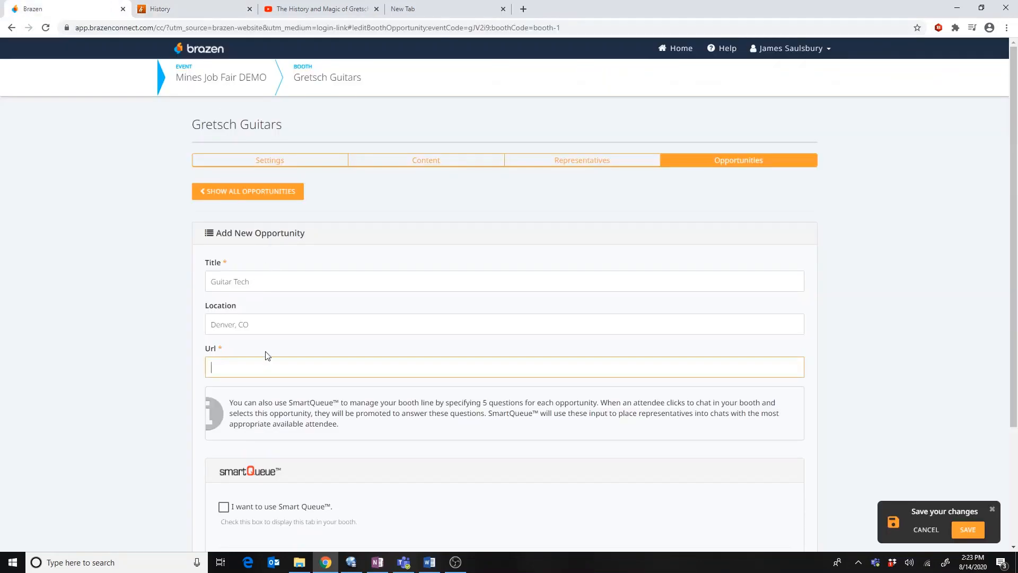
pyautogui.rightClick(265, 366)
pyautogui.click(307, 448)
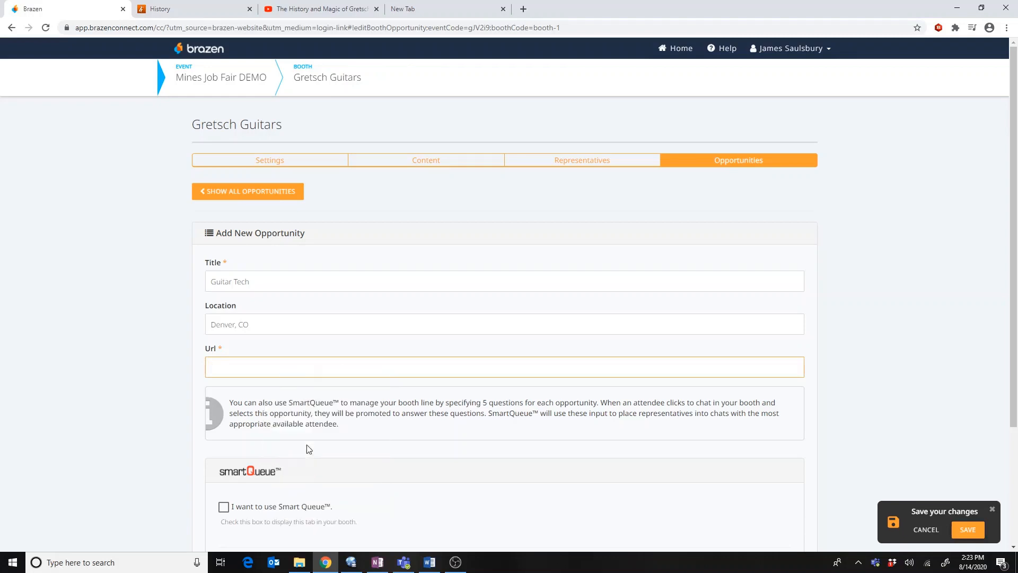
pyautogui.click(140, 379)
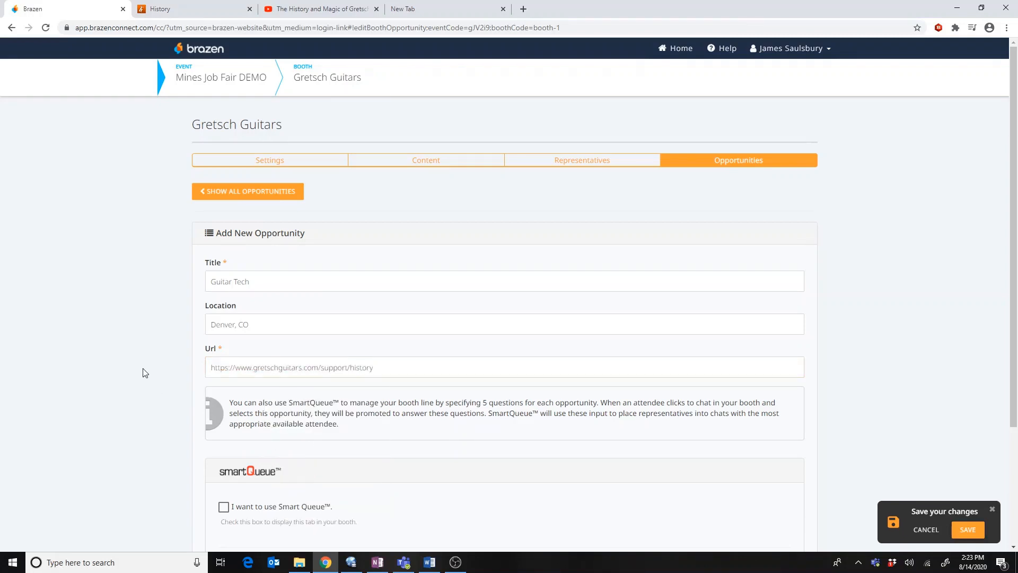
pyautogui.click(969, 532)
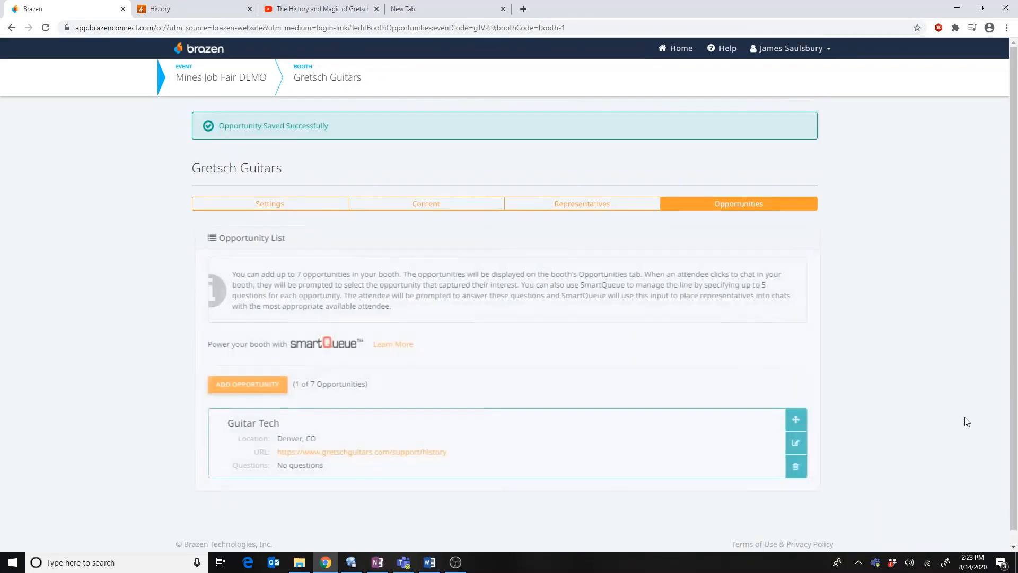
# Preview the booth from its content settings and check the Guitar Tech link on the Opportunities tab.
pyautogui.scroll(-1, 507, 232)
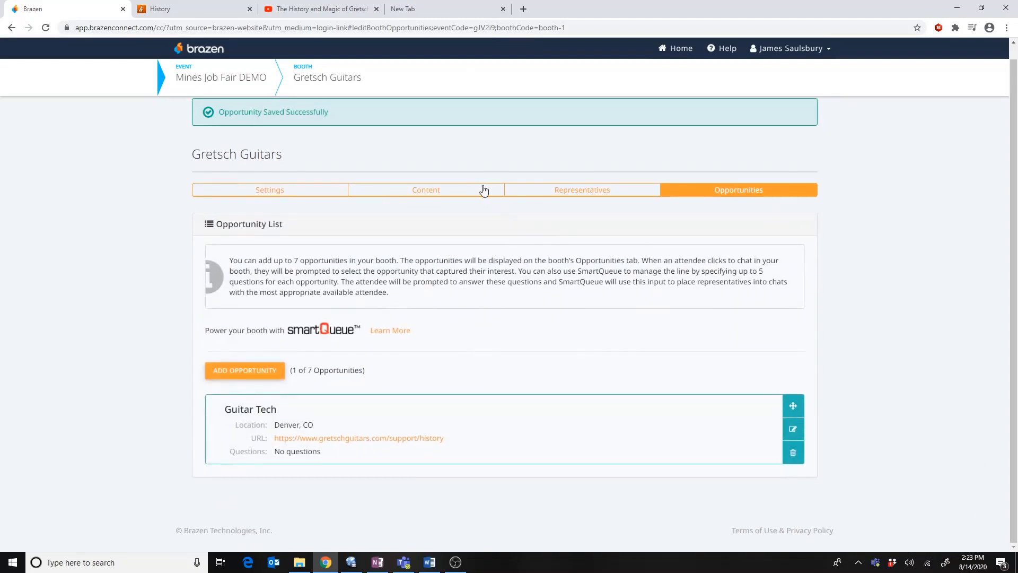
pyautogui.click(483, 190)
pyautogui.scroll(-20, 699, 230)
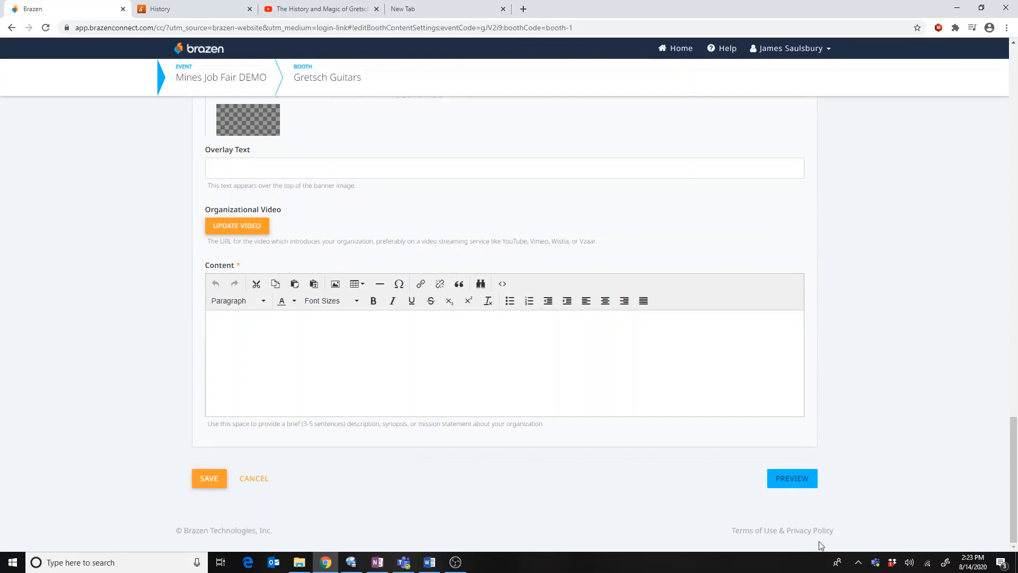
pyautogui.click(802, 482)
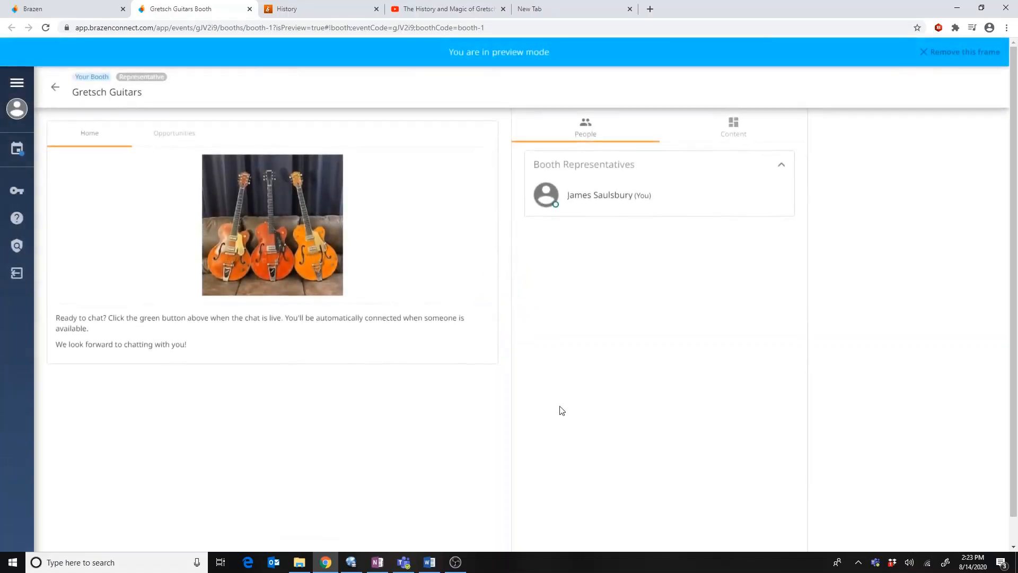
pyautogui.click(174, 142)
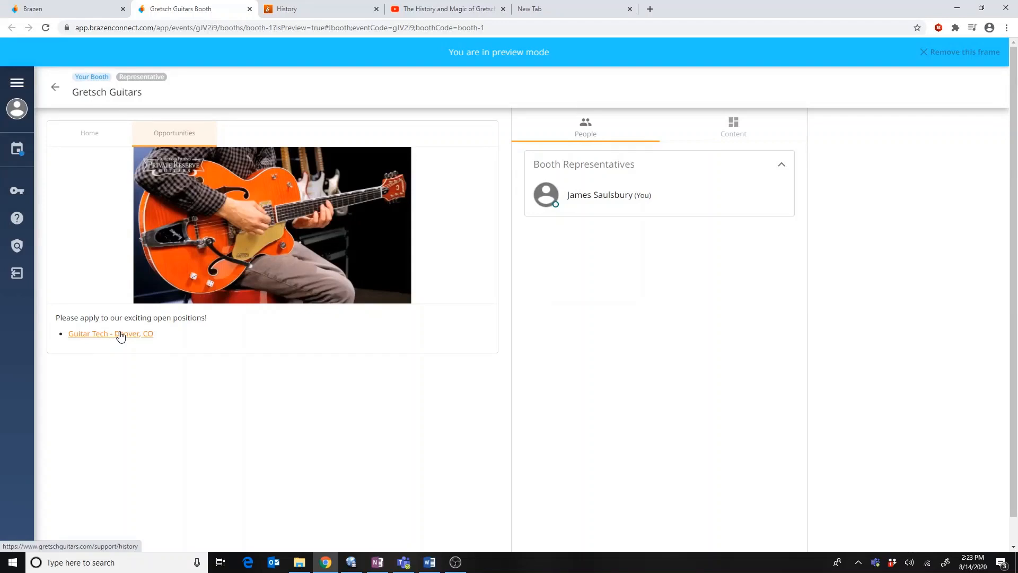
pyautogui.click(250, 9)
# Add another opportunity to the booth's list, titled "Sr. Guitar Tech" with the location "Denver, CO".
pyautogui.scroll(10, 141, 235)
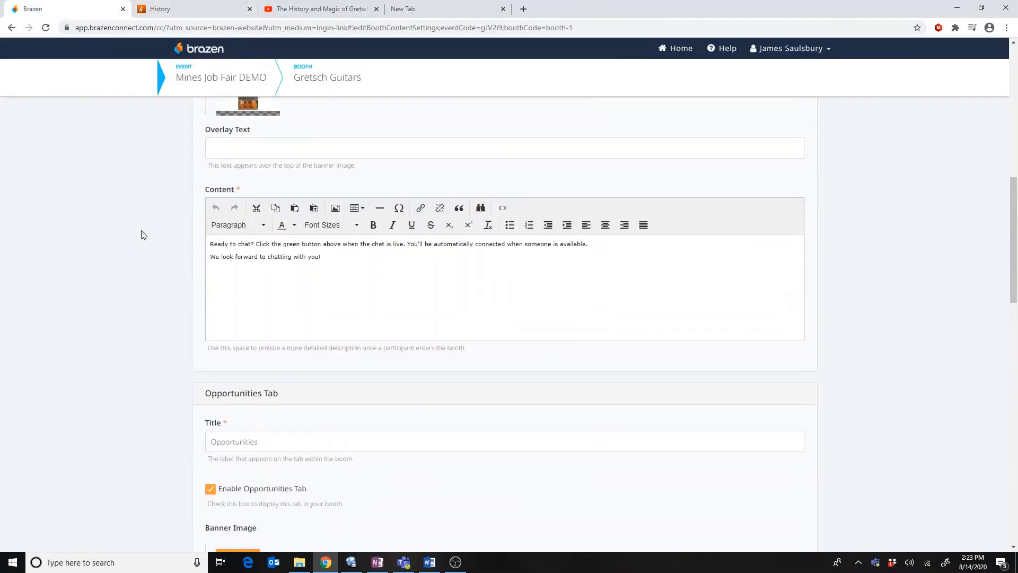
pyautogui.scroll(5, 159, 217)
pyautogui.click(753, 161)
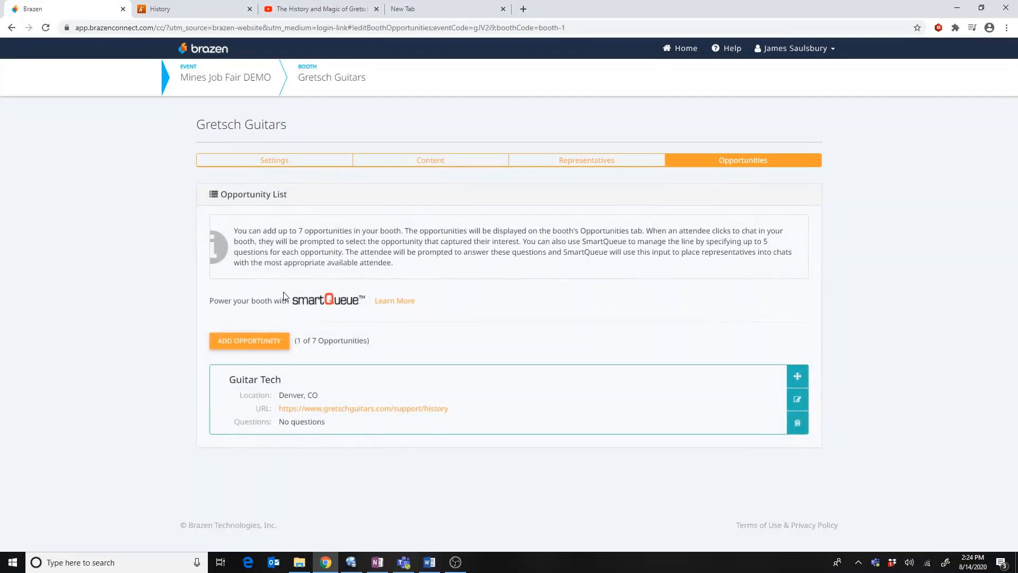
pyautogui.click(261, 351)
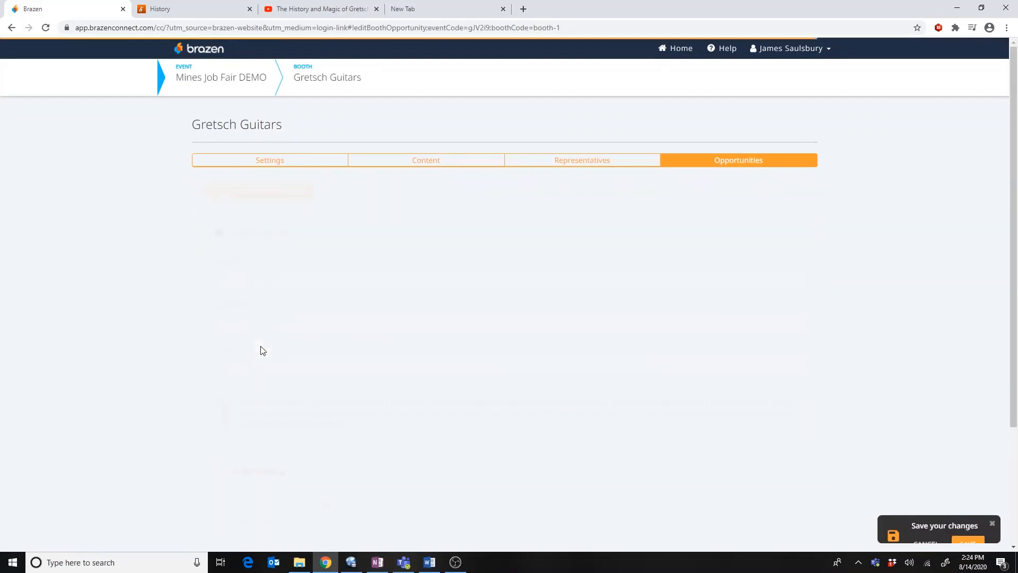
pyautogui.click(266, 273)
pyautogui.write('S')
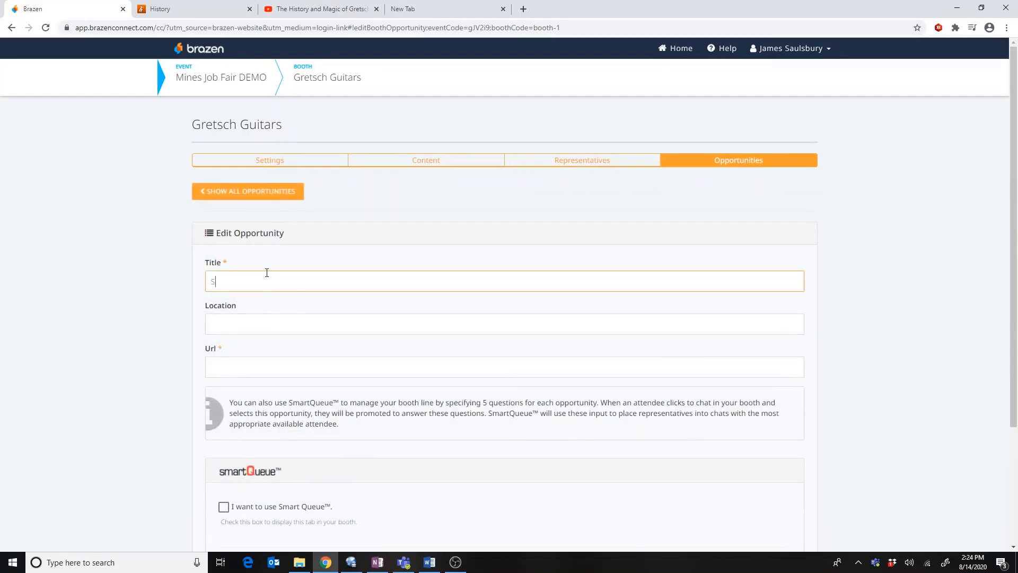
pyautogui.write('r. Guitar Tech')
pyautogui.click(289, 321)
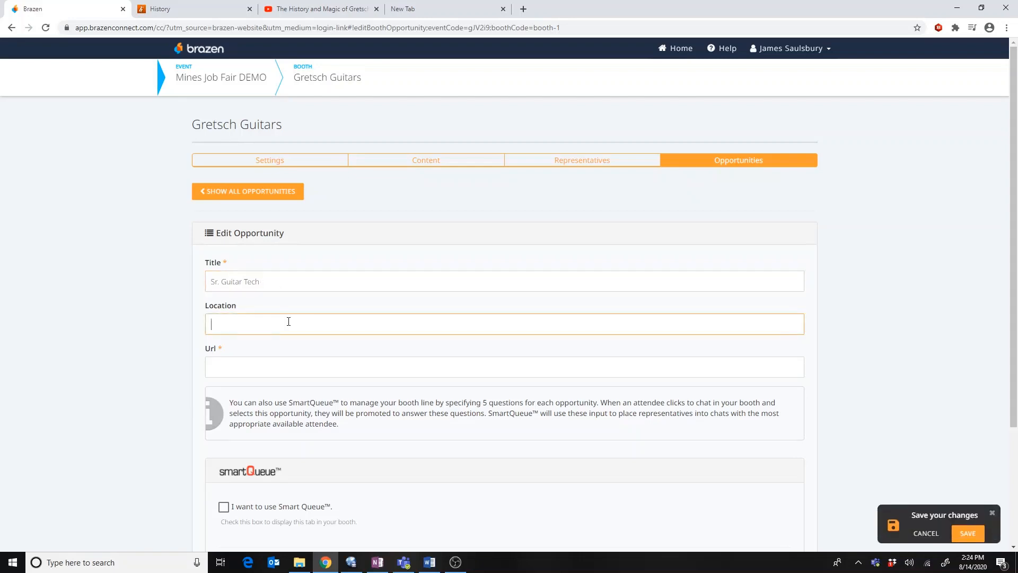
pyautogui.write('Denv')
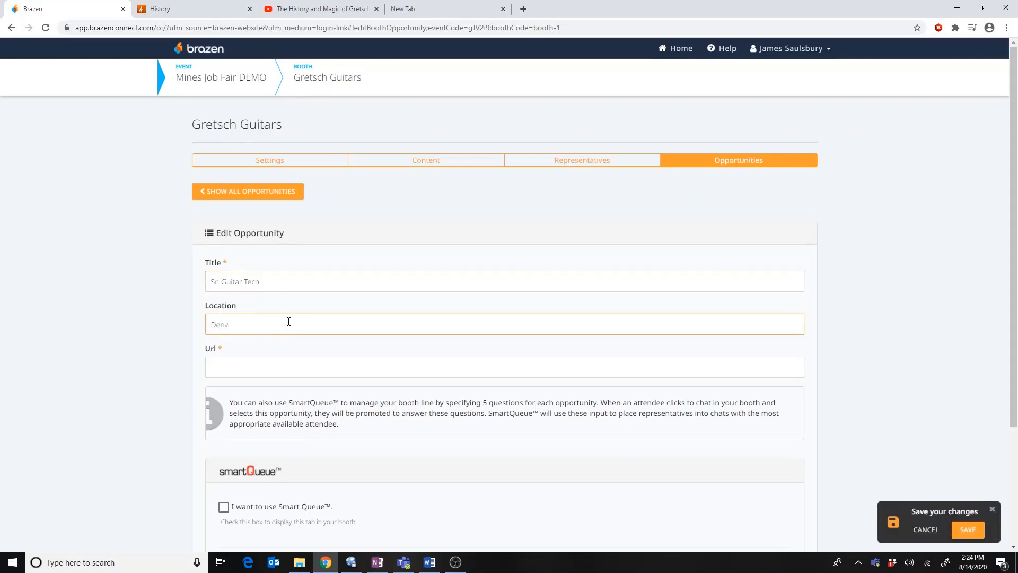
pyautogui.write('er, CO')
pyautogui.rightClick(307, 368)
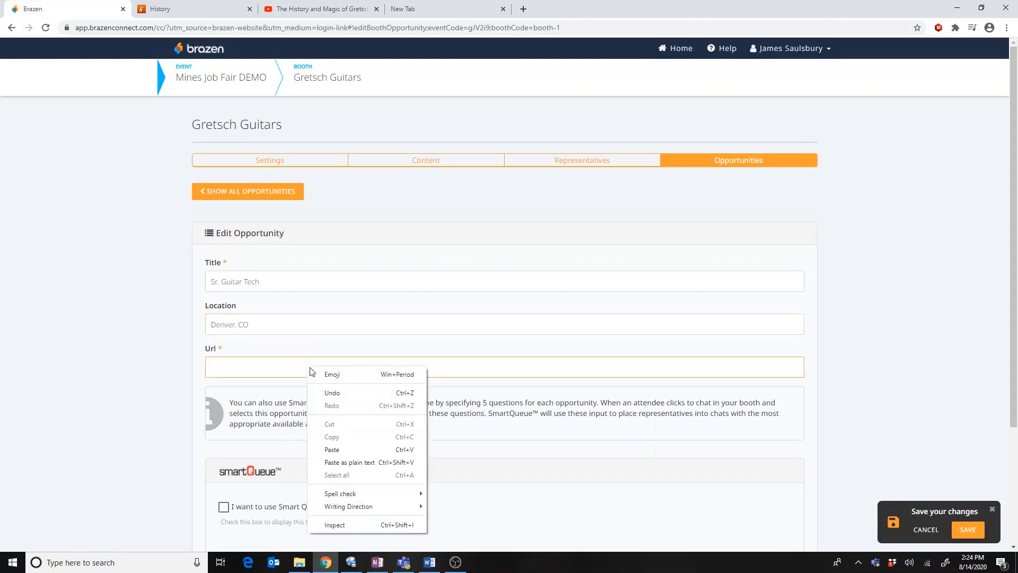
pyautogui.click(349, 449)
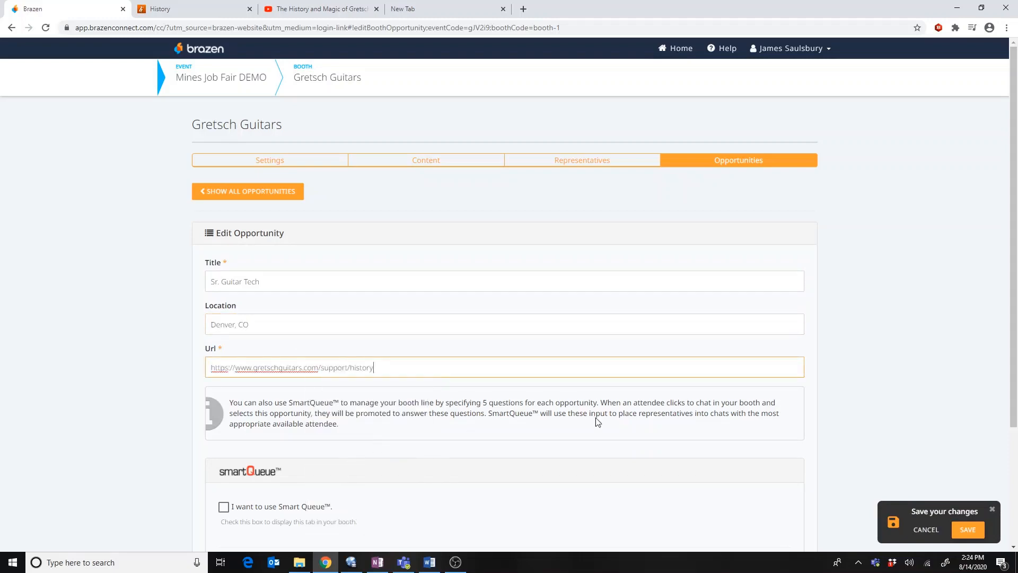
pyautogui.click(883, 382)
pyautogui.scroll(-2, 882, 382)
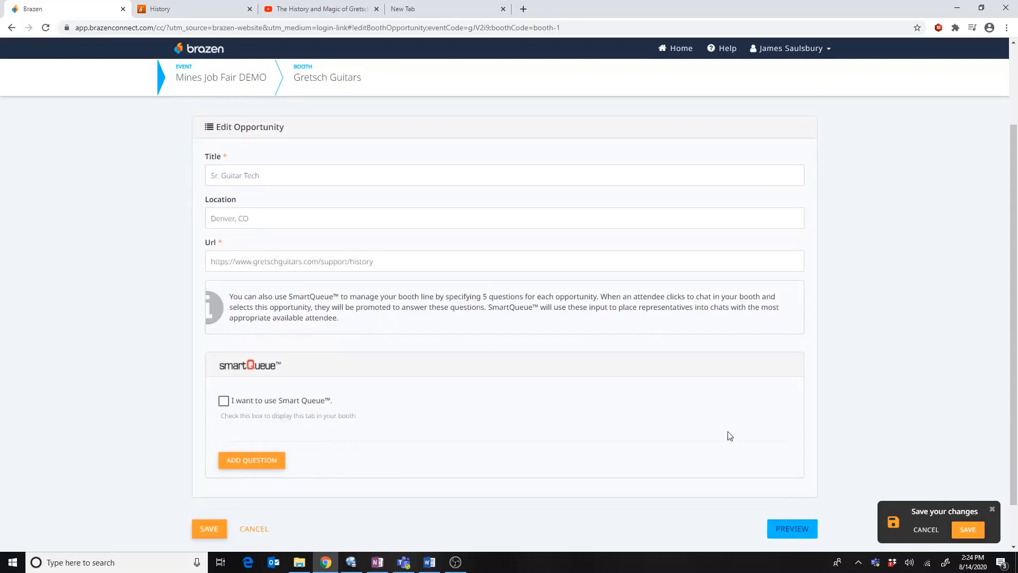
pyautogui.click(225, 405)
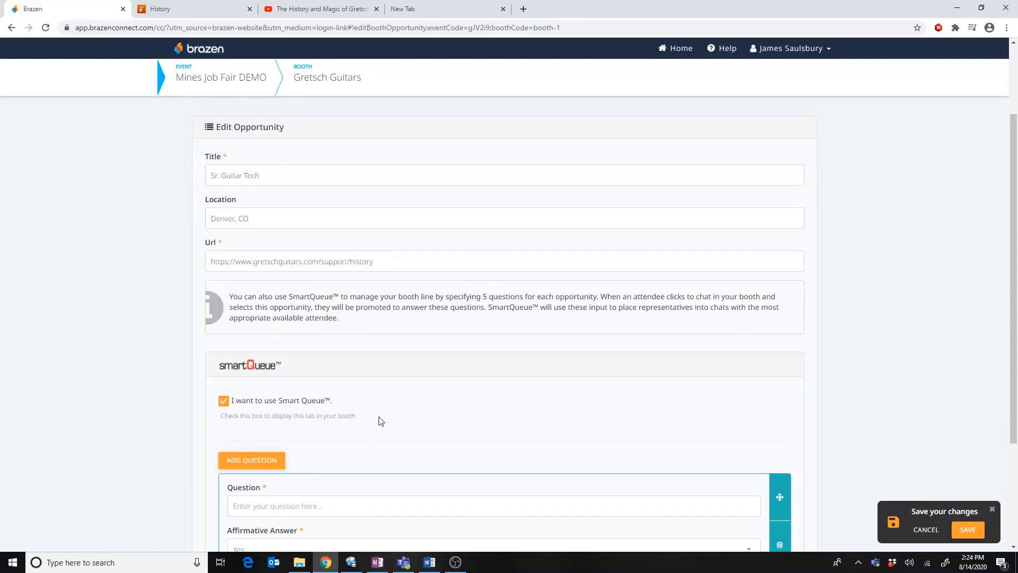
pyautogui.scroll(-1, 391, 411)
pyautogui.scroll(-2, 391, 413)
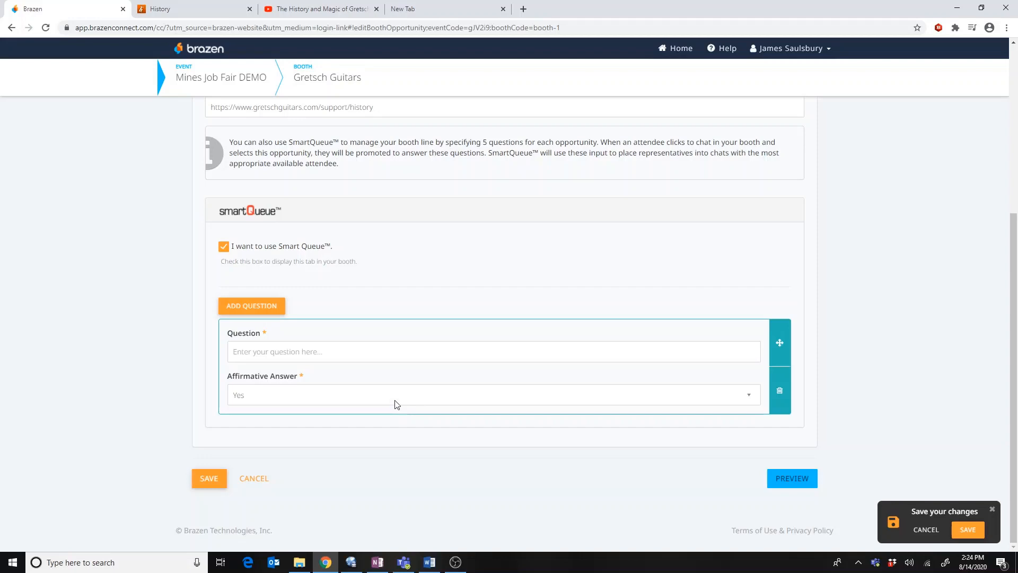
# Enter the Smart Queue question "Do you have music industry exp?" and save the Sr. Guitar Tech opportunity.
pyautogui.click(385, 350)
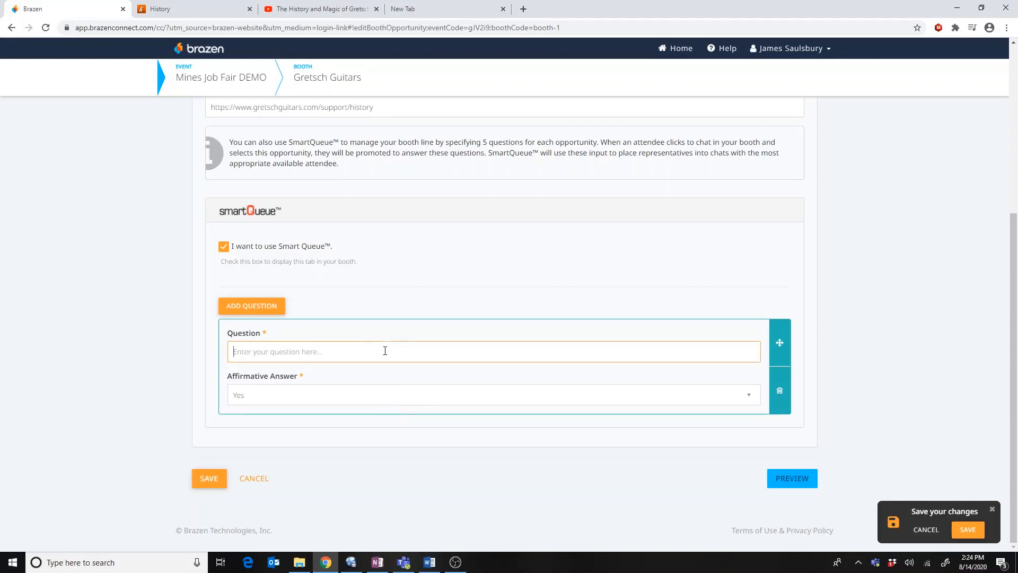
pyautogui.write('Do you have music industry exp?')
pyautogui.scroll(2, 307, 345)
pyautogui.scroll(-1, 310, 335)
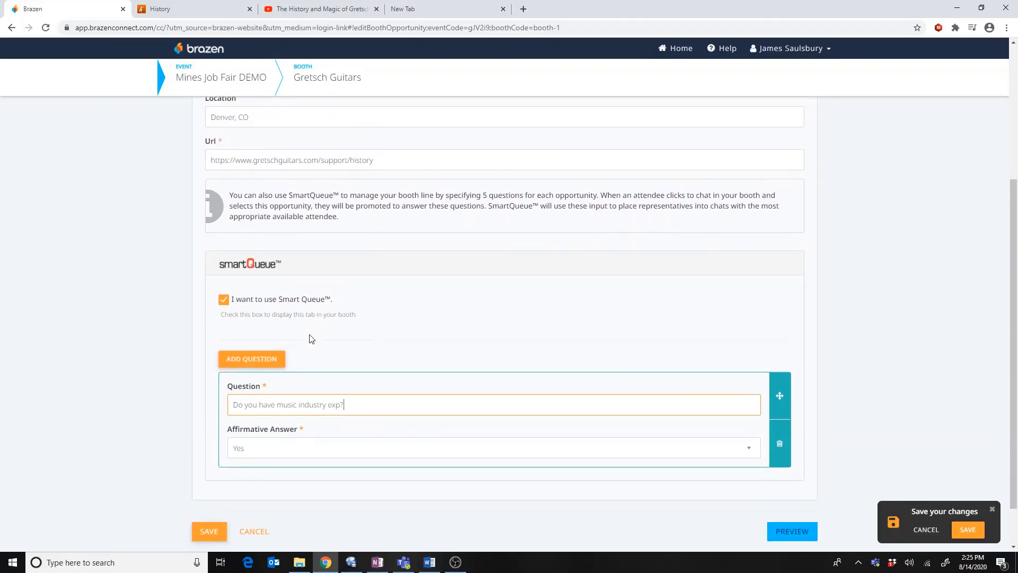
pyautogui.scroll(-1, 312, 340)
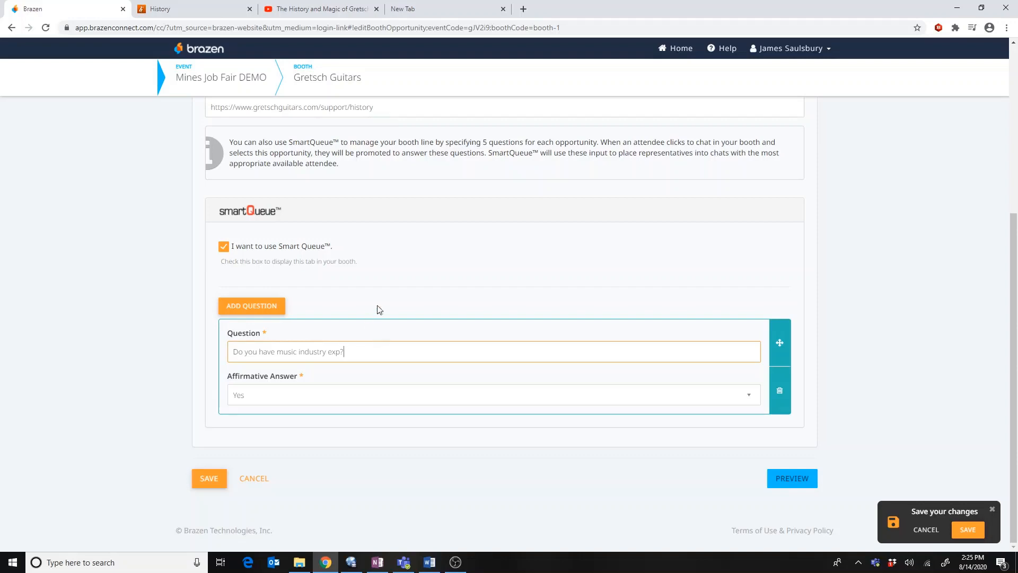
pyautogui.click(964, 531)
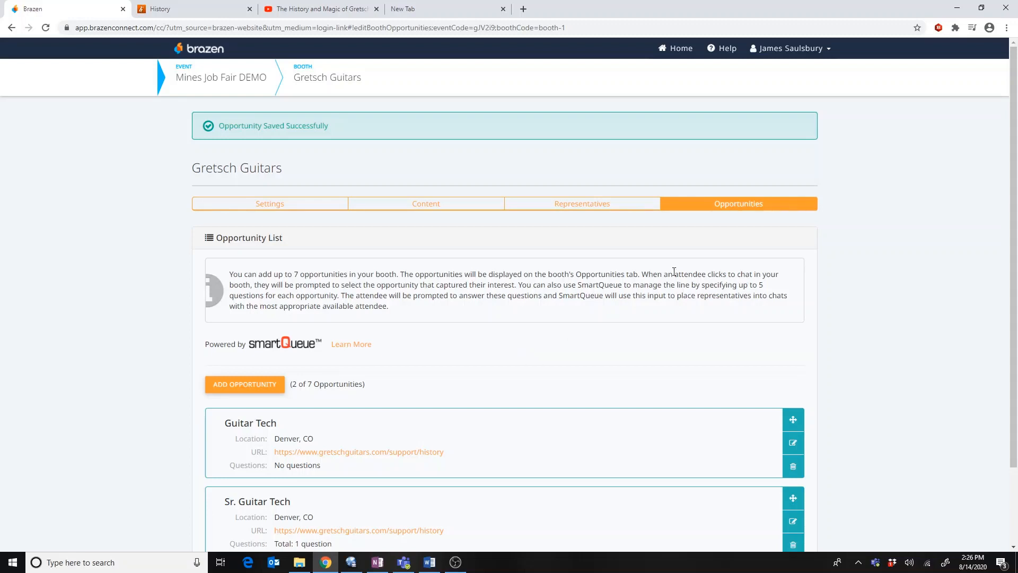
# Open the booth's content settings and enable the Custom Tab.
pyautogui.click(470, 205)
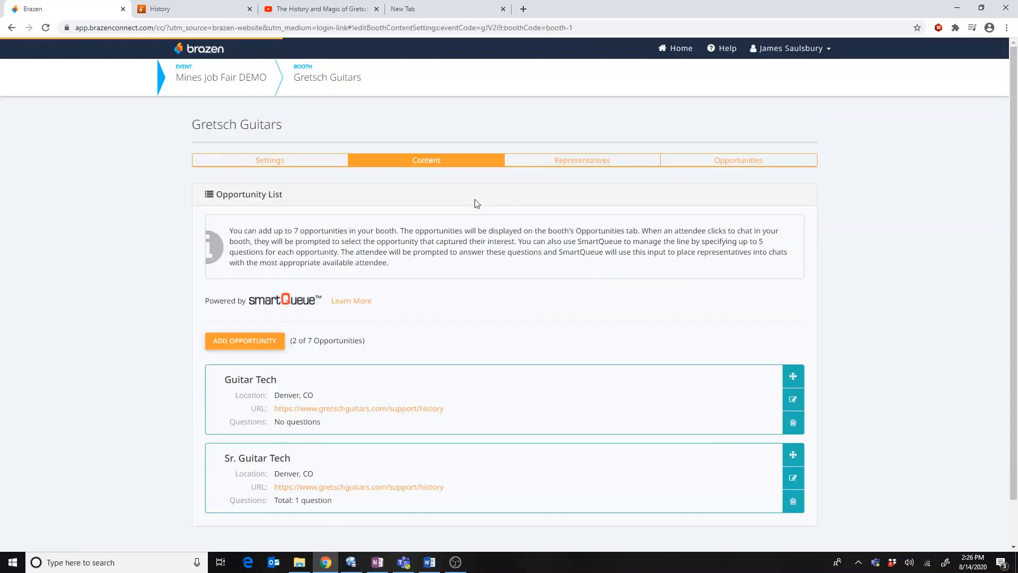
pyautogui.scroll(-12, 193, 278)
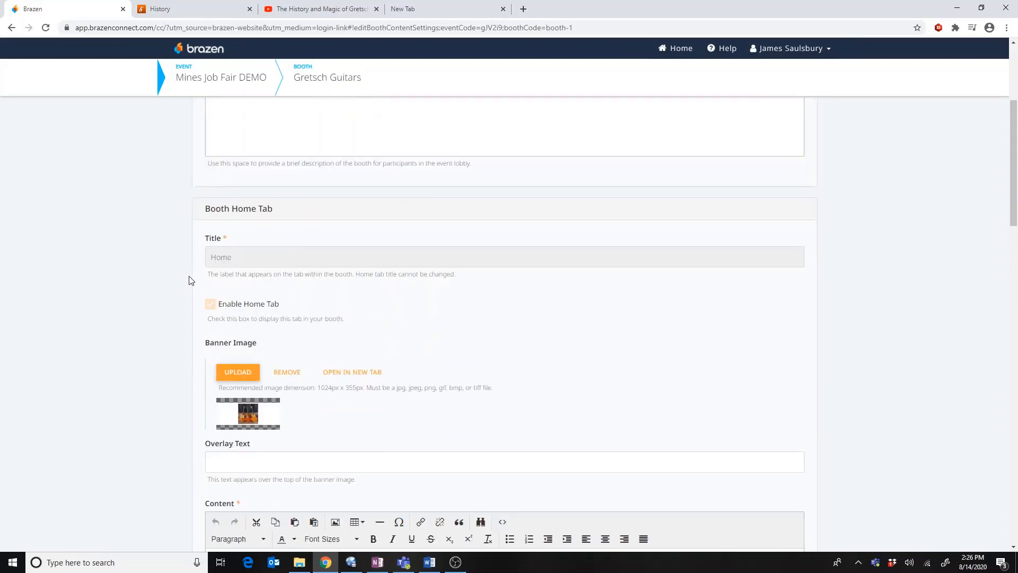
pyautogui.scroll(-3, 192, 282)
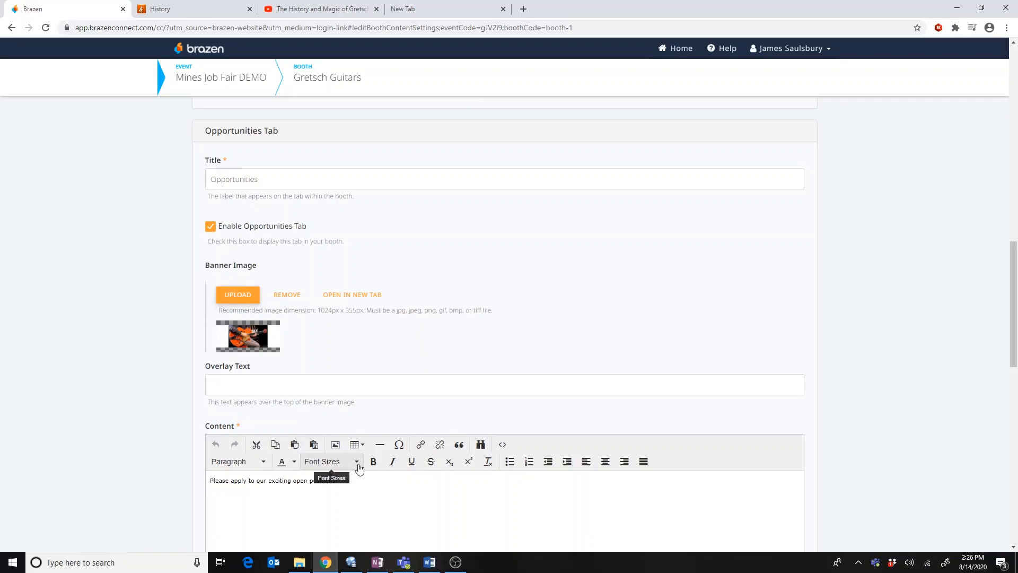
pyautogui.scroll(-1, 358, 464)
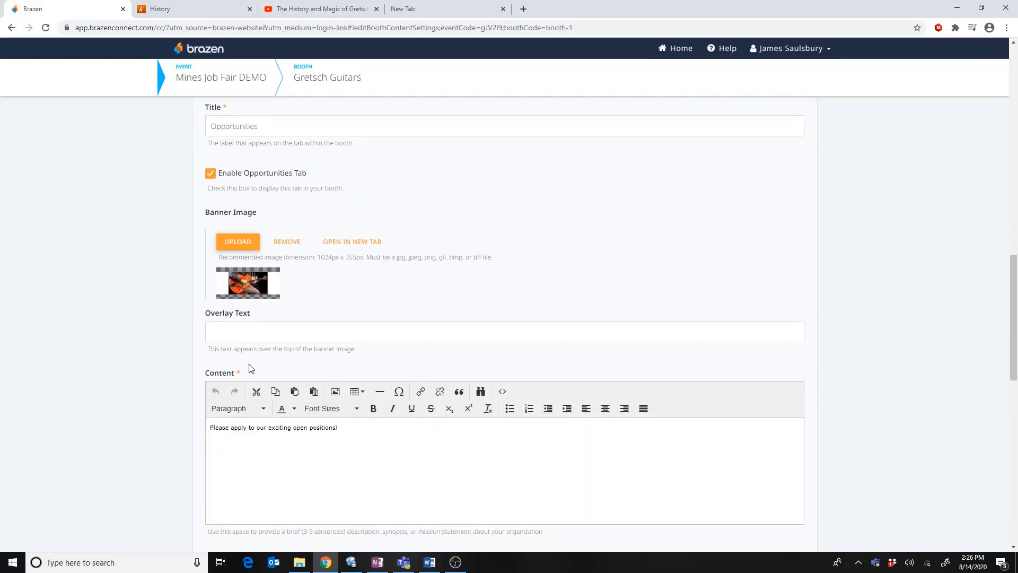
pyautogui.scroll(-7, 247, 360)
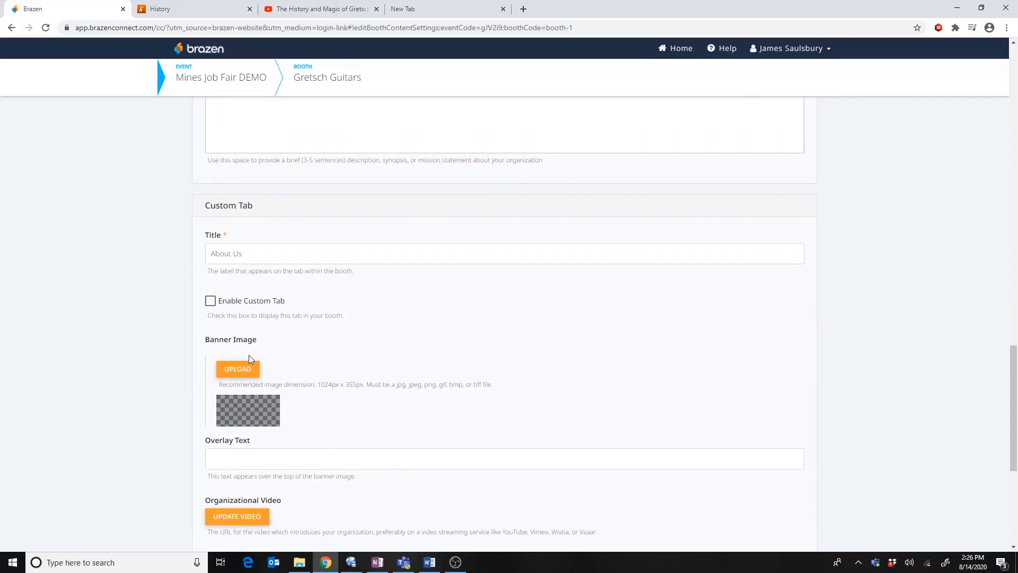
pyautogui.scroll(-1, 246, 280)
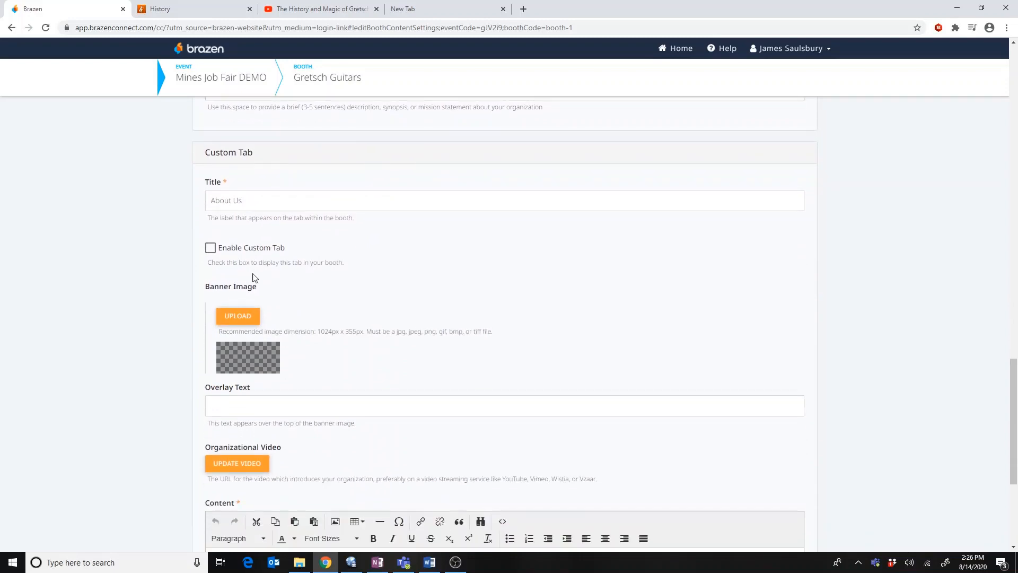
pyautogui.click(211, 248)
# Change the Custom Tab's title to "History".
pyautogui.click(255, 201)
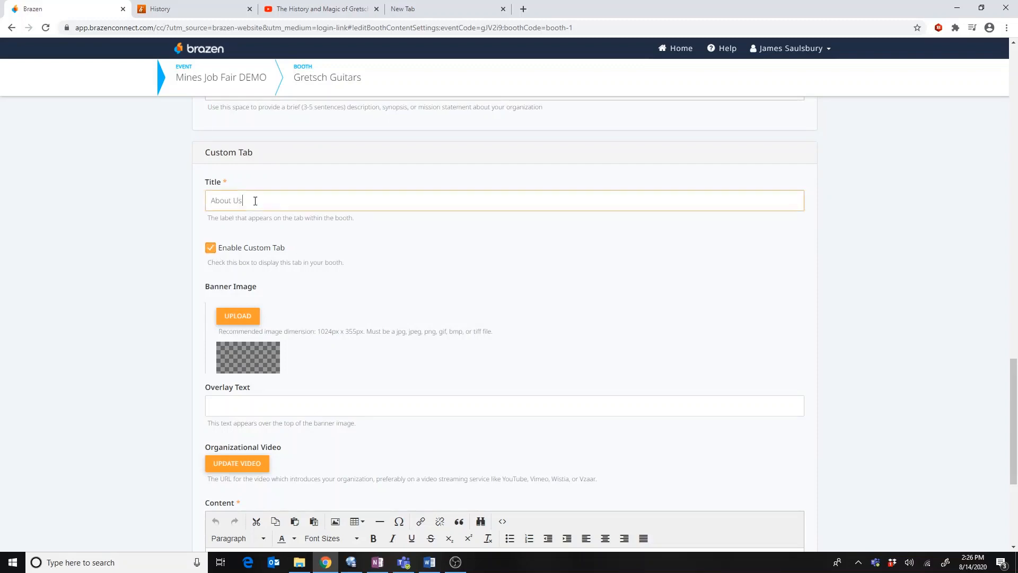
pyautogui.press('BackSpace')
pyautogui.press('BackSpace')
pyautogui.press('BackSpace')
pyautogui.press('BackSpace')
pyautogui.press('BackSpace')
pyautogui.write('Jo')
pyautogui.press('BackSpace')
pyautogui.press('BackSpace')
pyautogui.write('History')
# Copy the first three body paragraphs from the Gretsch history web page, starting at "With its emphasis on hand-craftsmanship".
pyautogui.scroll(-2, 350, 293)
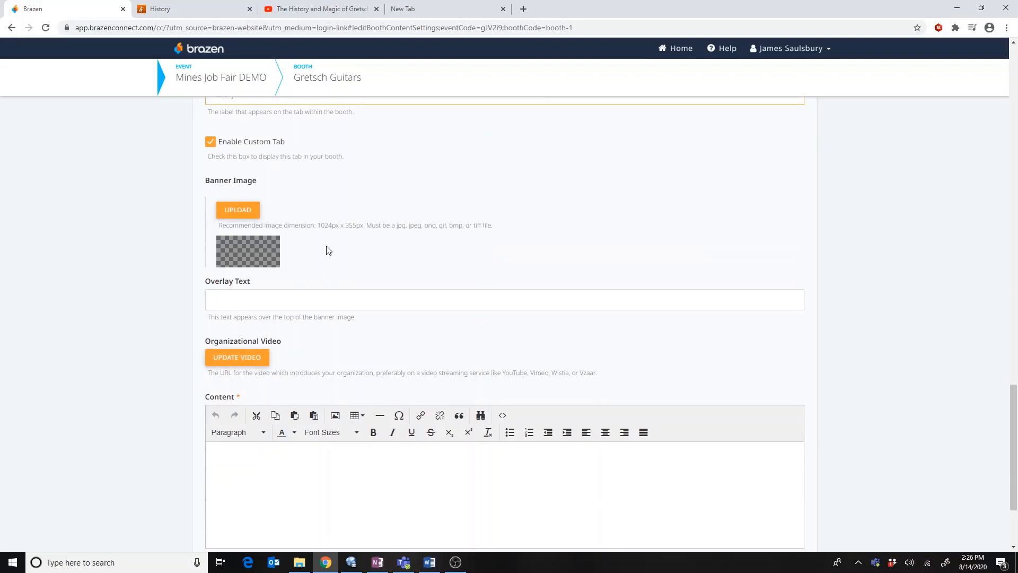
pyautogui.scroll(1, 325, 249)
pyautogui.scroll(1, 314, 209)
pyautogui.scroll(-2, 314, 212)
pyautogui.scroll(-2, 263, 329)
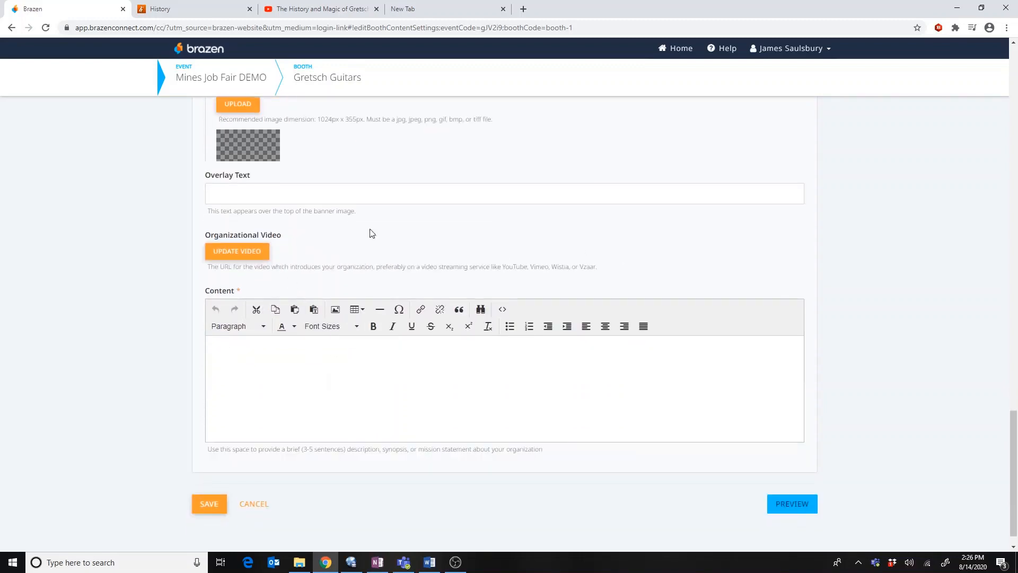
pyautogui.click(158, 8)
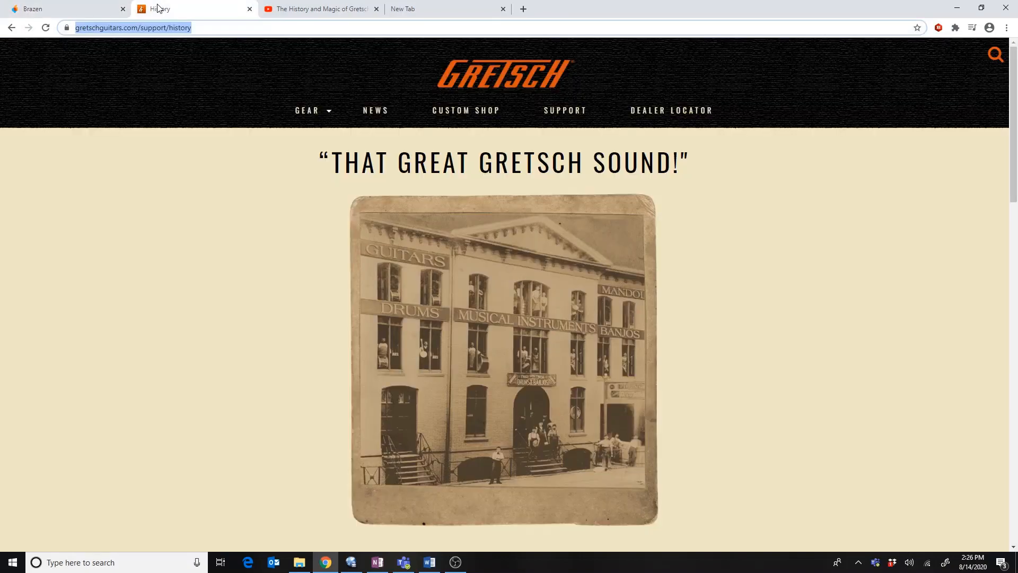
pyautogui.scroll(-6, 296, 208)
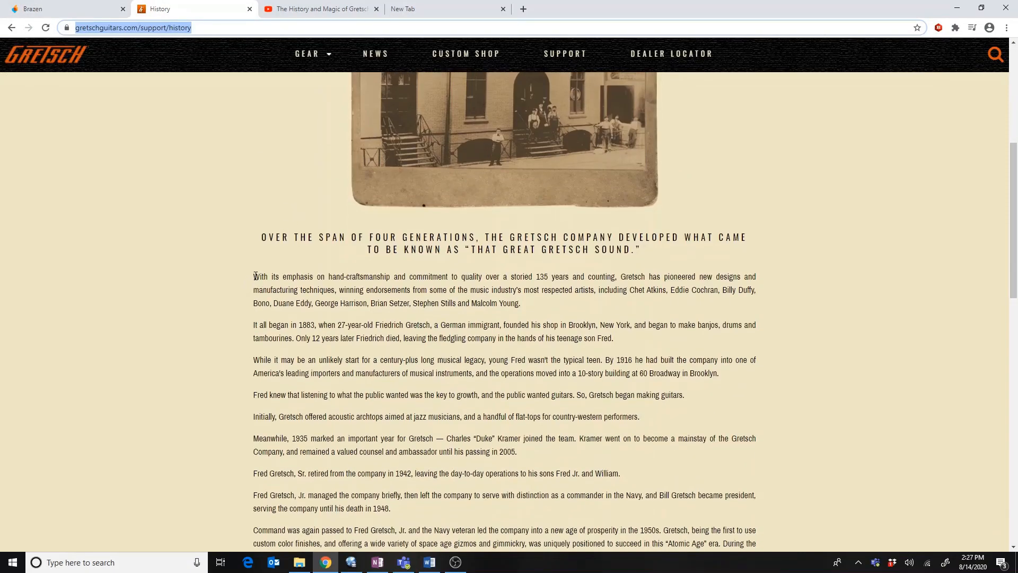
pyautogui.moveTo(252, 277); pyautogui.dragTo(771, 362)
pyautogui.rightClick(544, 333)
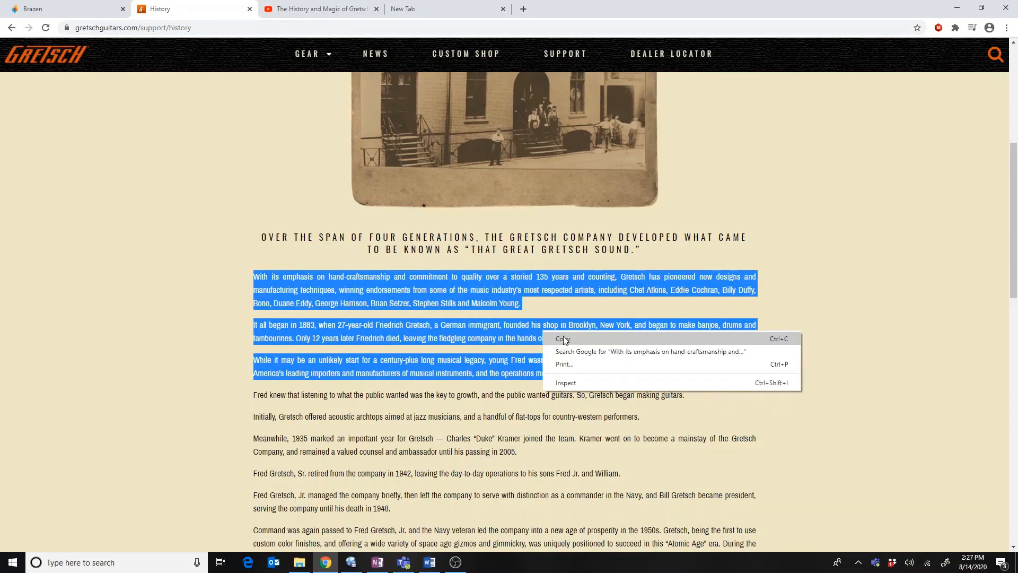
pyautogui.click(563, 339)
# Return to the booth setup and paste the copied history paragraphs into the custom tab's Content.
pyautogui.click(96, 5)
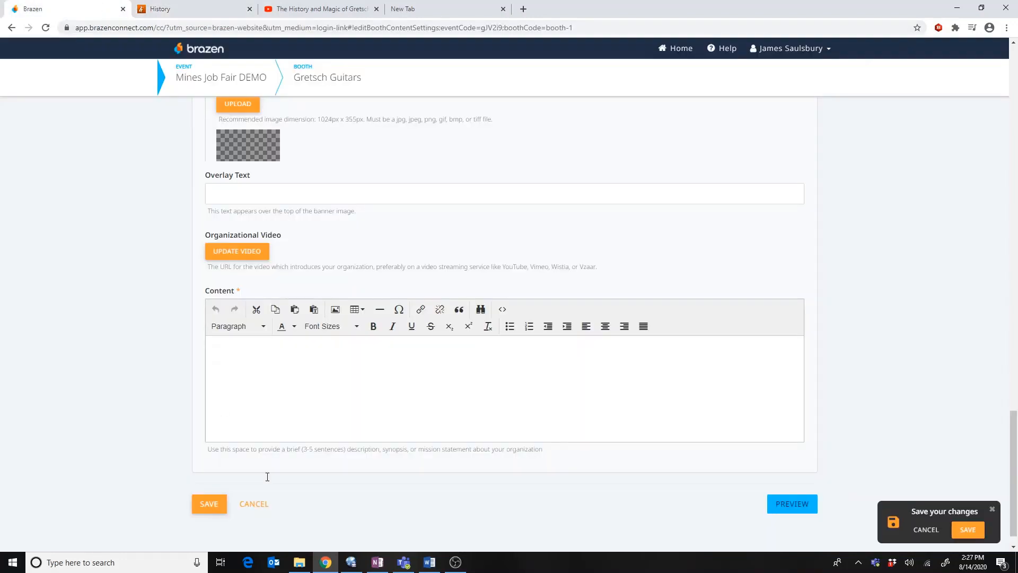
pyautogui.rightClick(273, 376)
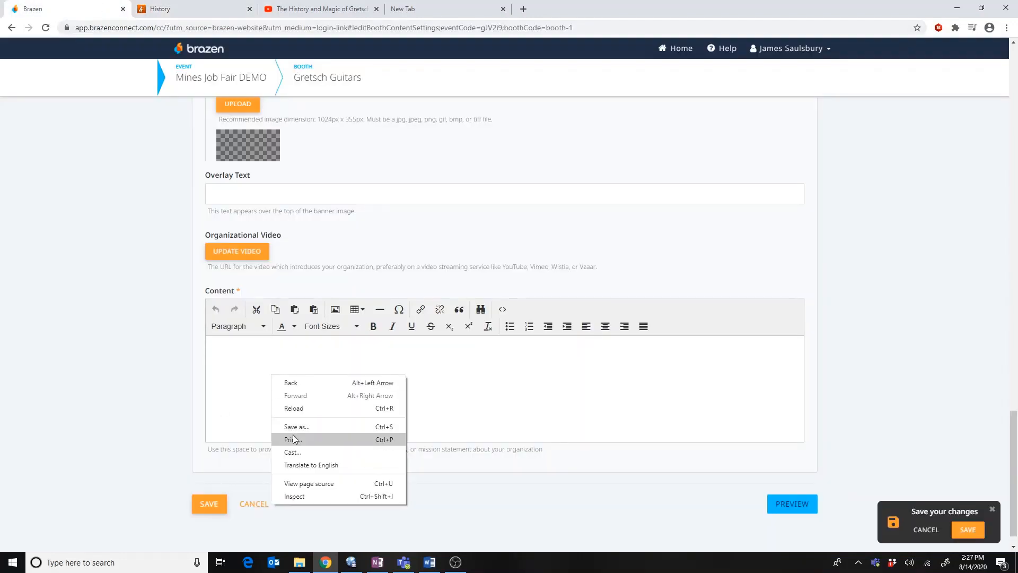
pyautogui.click(255, 368)
pyautogui.hotkey('ctrl', 'v')
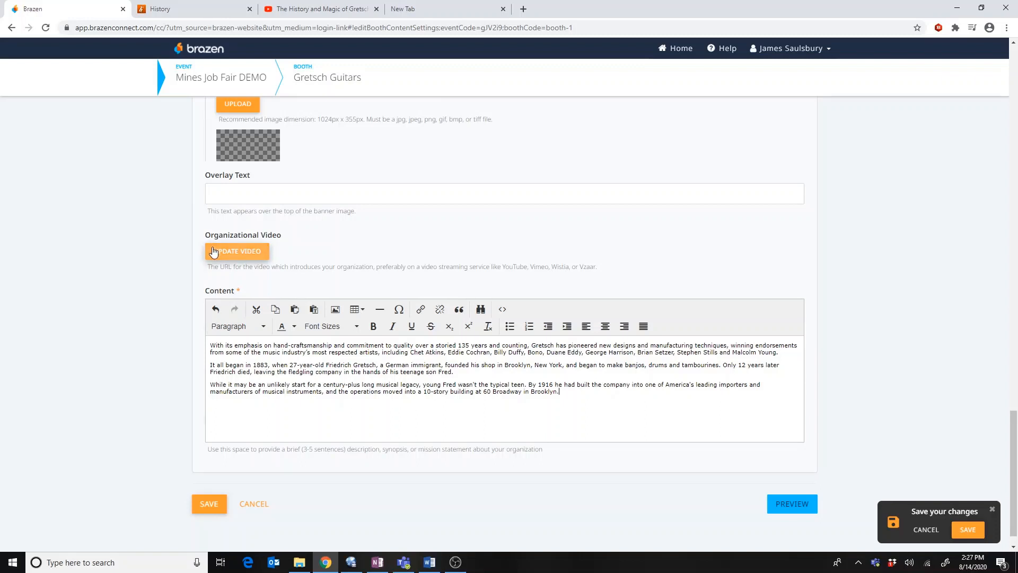
# Open the custom tab's organizational video for updating and clear its existing embed code.
pyautogui.click(257, 250)
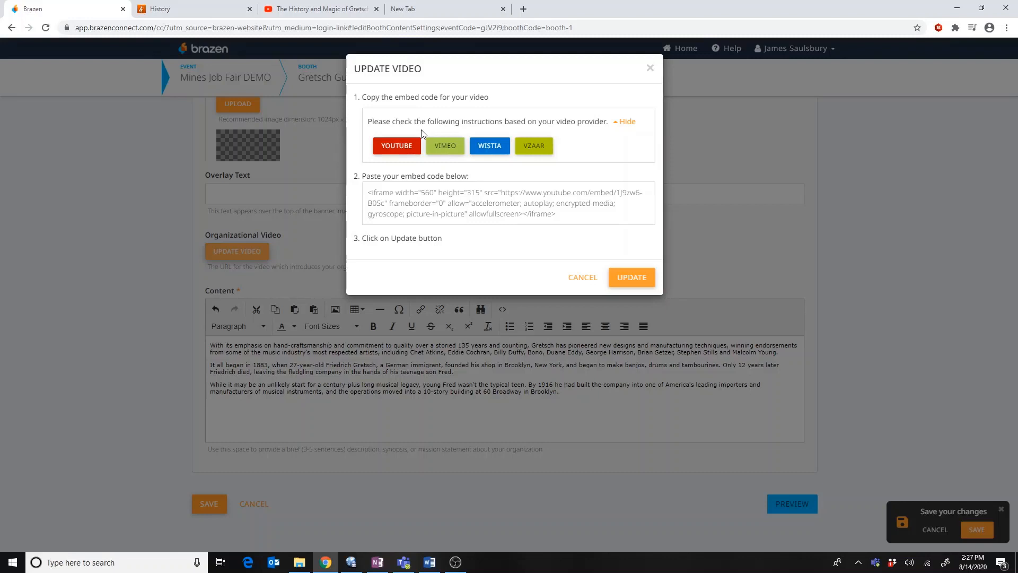
pyautogui.moveTo(562, 214); pyautogui.dragTo(332, 192)
pyautogui.press('BackSpace')
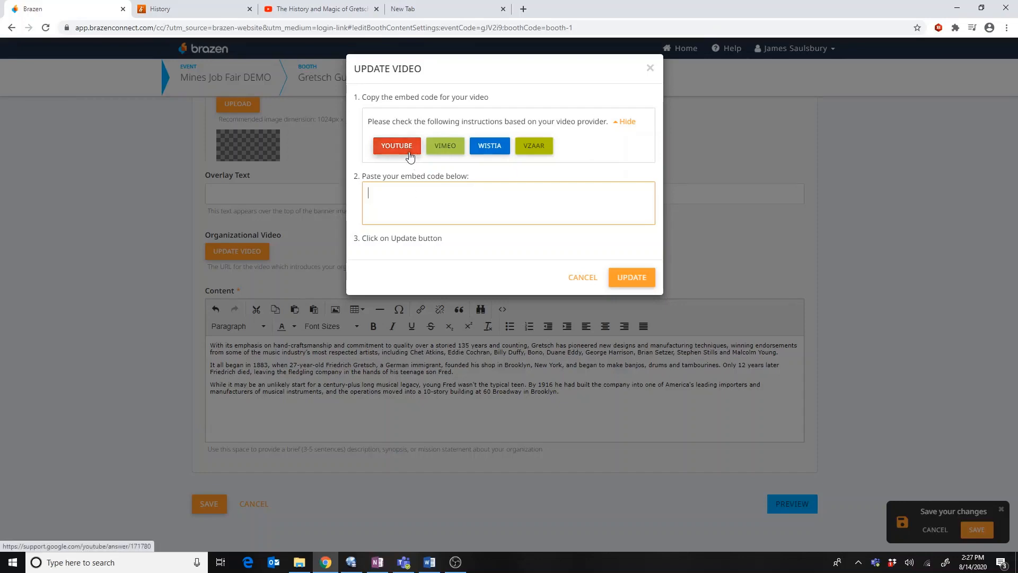
# Switch to the YouTube video "The History and Magic of Gretsch Guitars" and copy its full embed code from the sharing options.
pyautogui.click(358, 5)
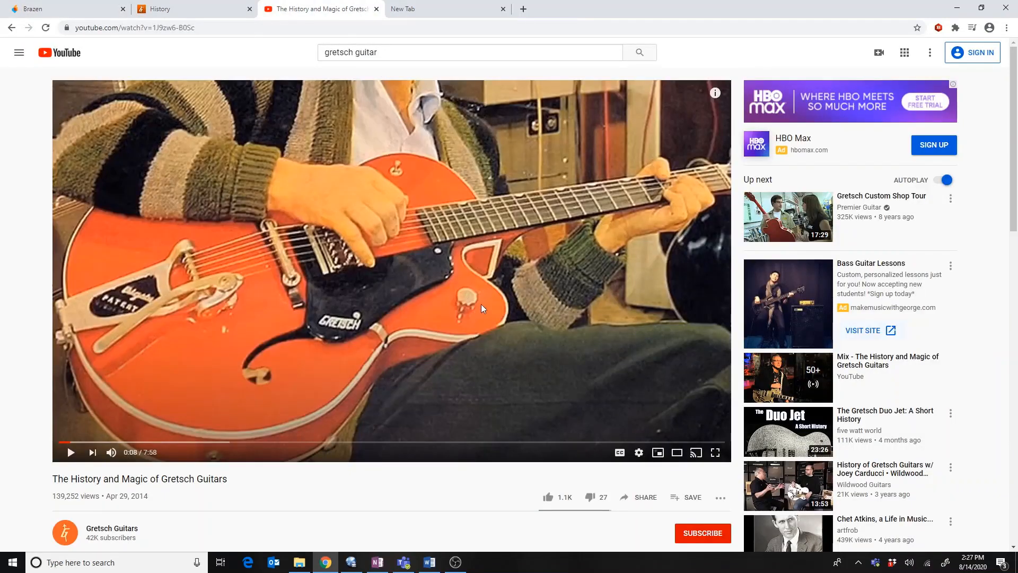
pyautogui.scroll(-1, 481, 304)
pyautogui.scroll(-1, 483, 304)
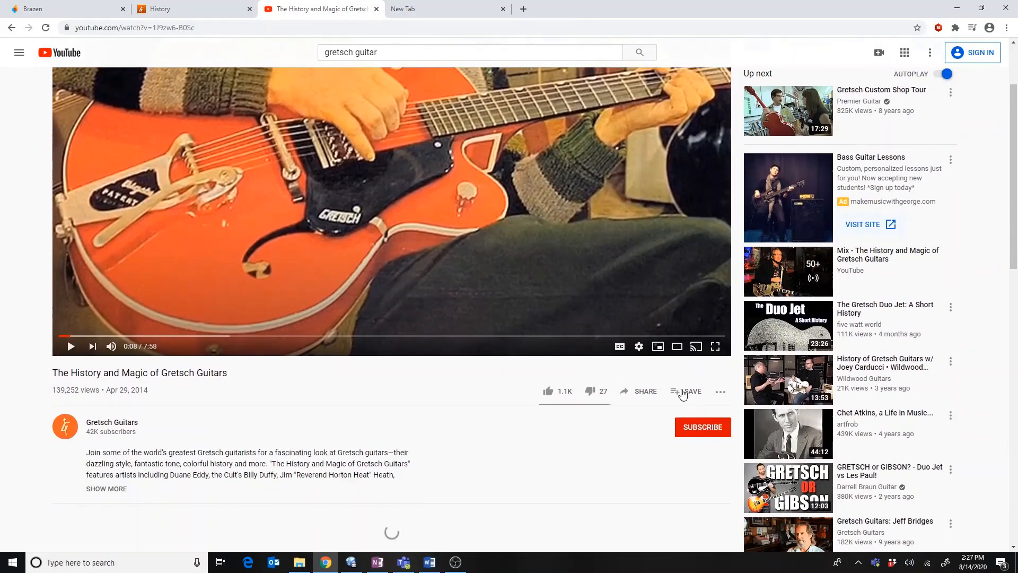
pyautogui.click(647, 393)
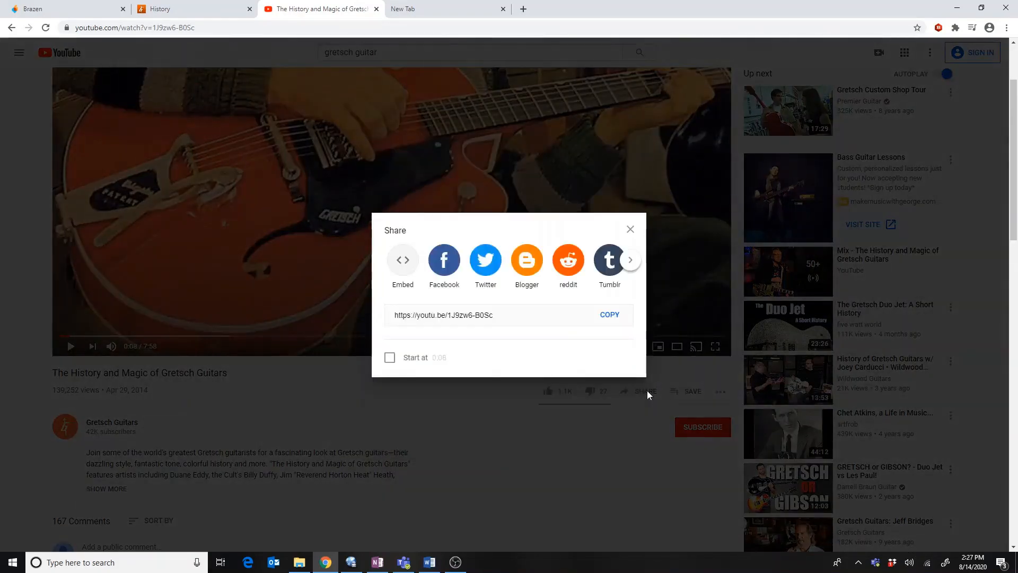
pyautogui.click(402, 260)
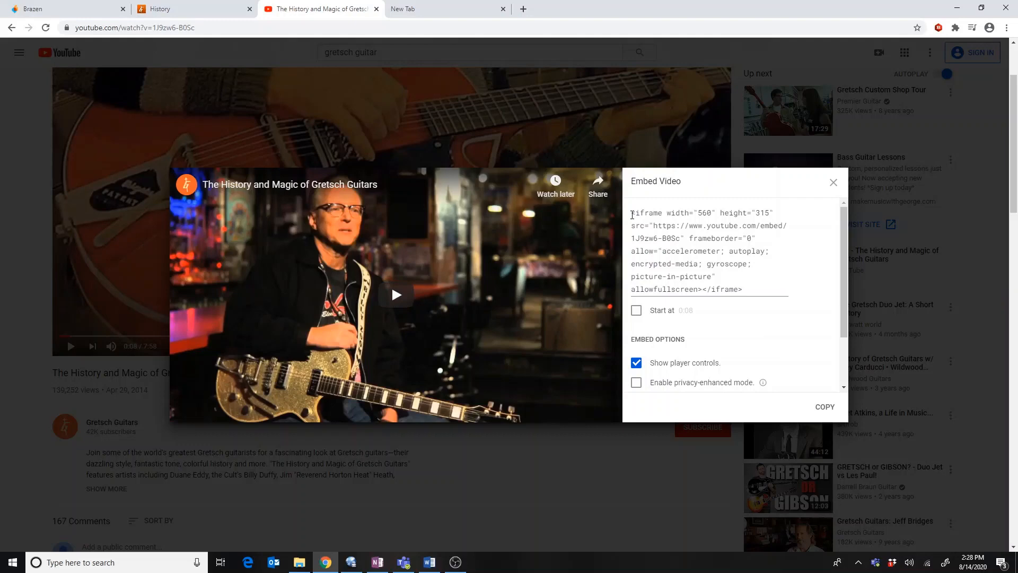
pyautogui.moveTo(633, 214); pyautogui.dragTo(791, 298)
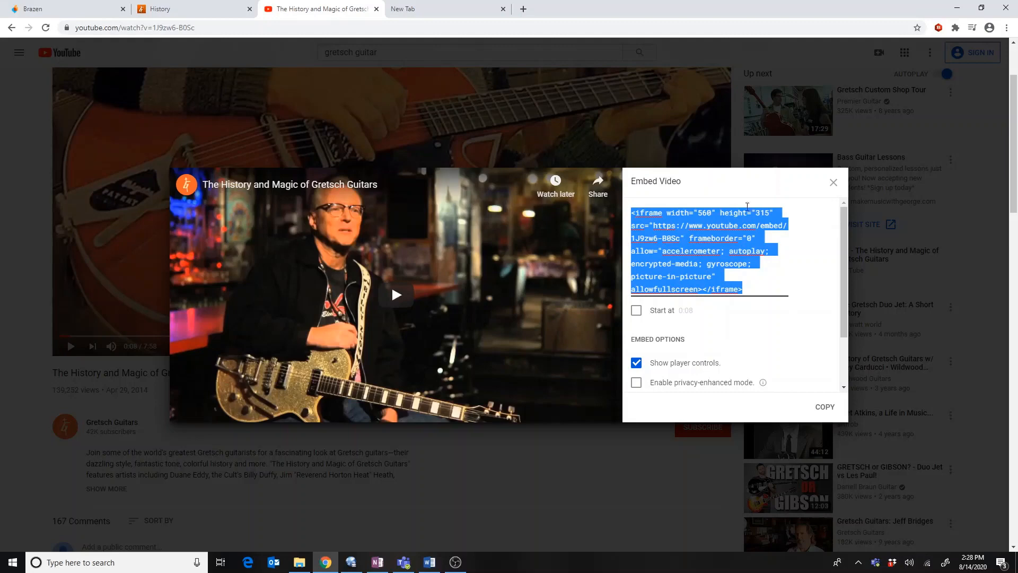
# Paste the YouTube embed code as the custom tab's organizational video, update it and save the booth content.
pyautogui.click(89, 8)
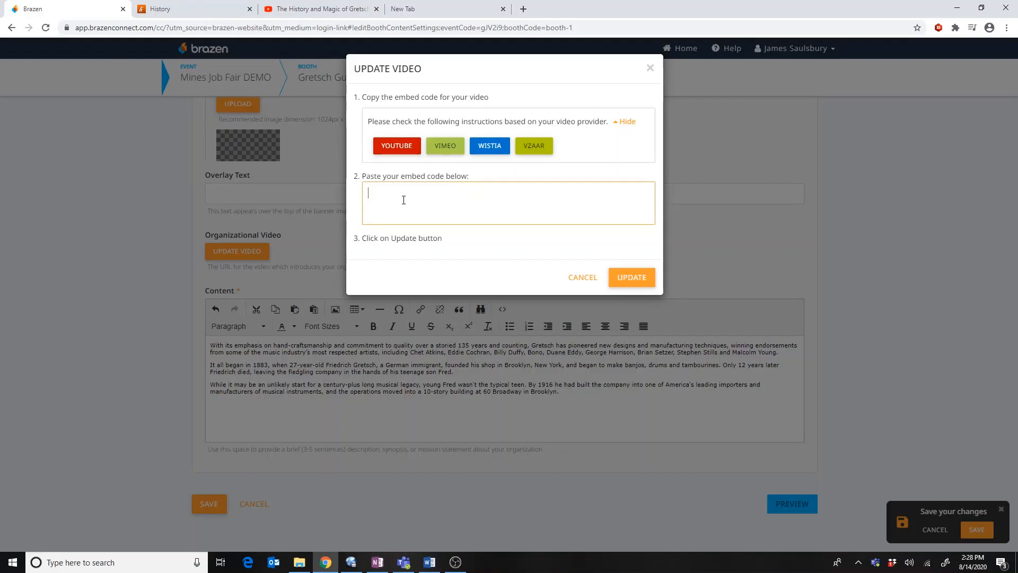
pyautogui.hotkey('ctrl', 'v')
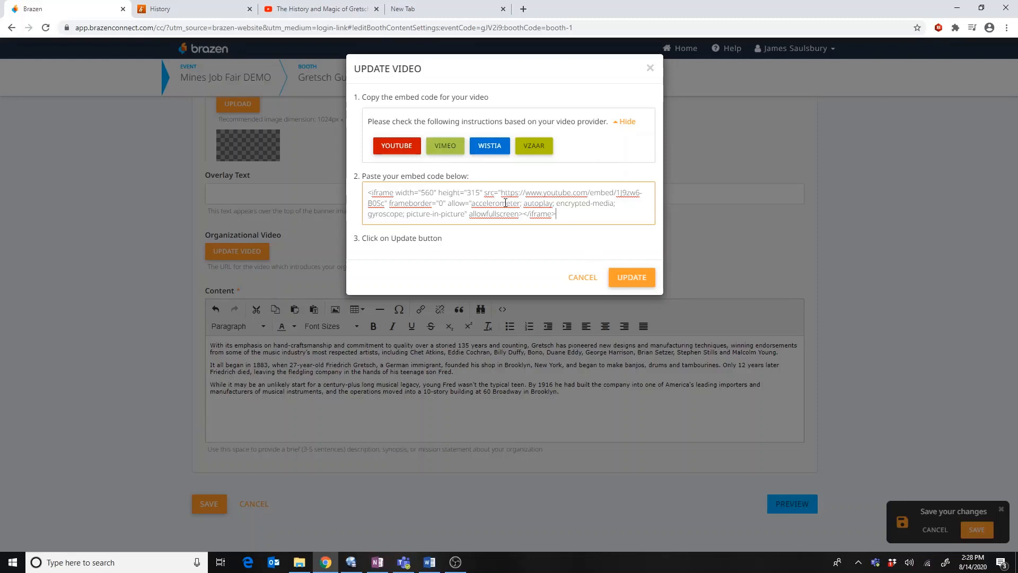
pyautogui.click(630, 281)
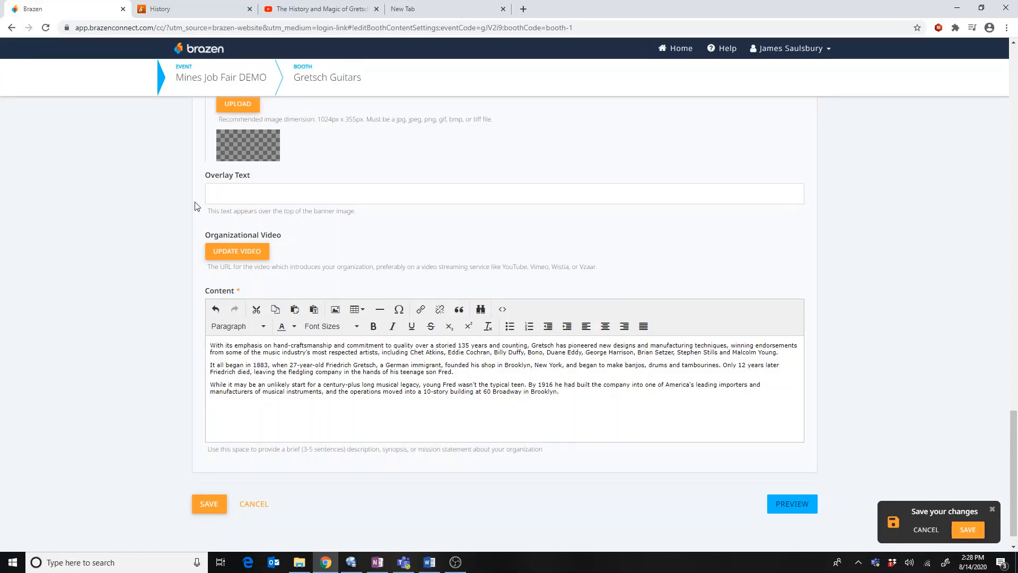
pyautogui.click(195, 505)
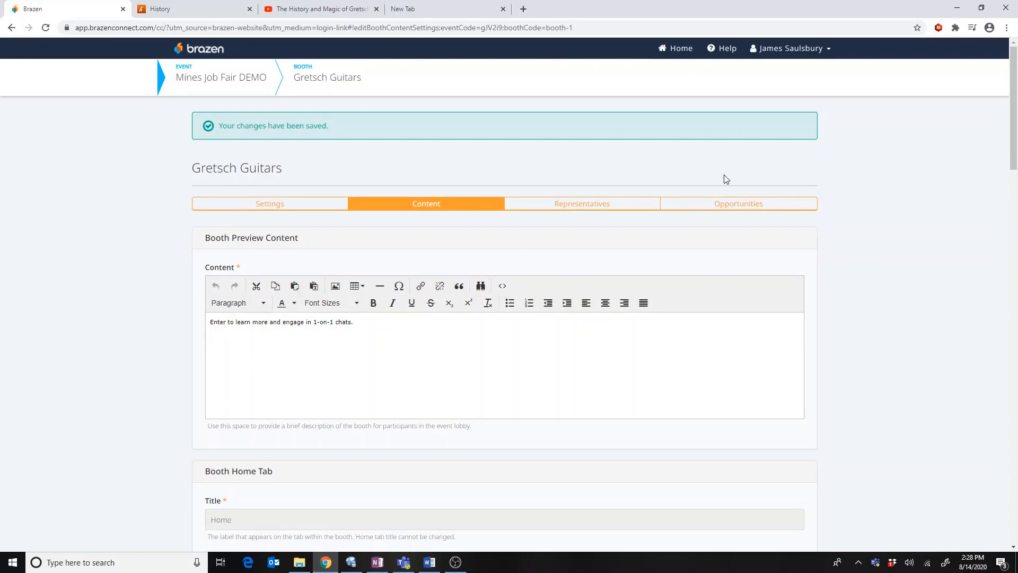
# Preview the booth from its content settings and check the Opportunities, History and Home tabs.
pyautogui.scroll(-20, 822, 280)
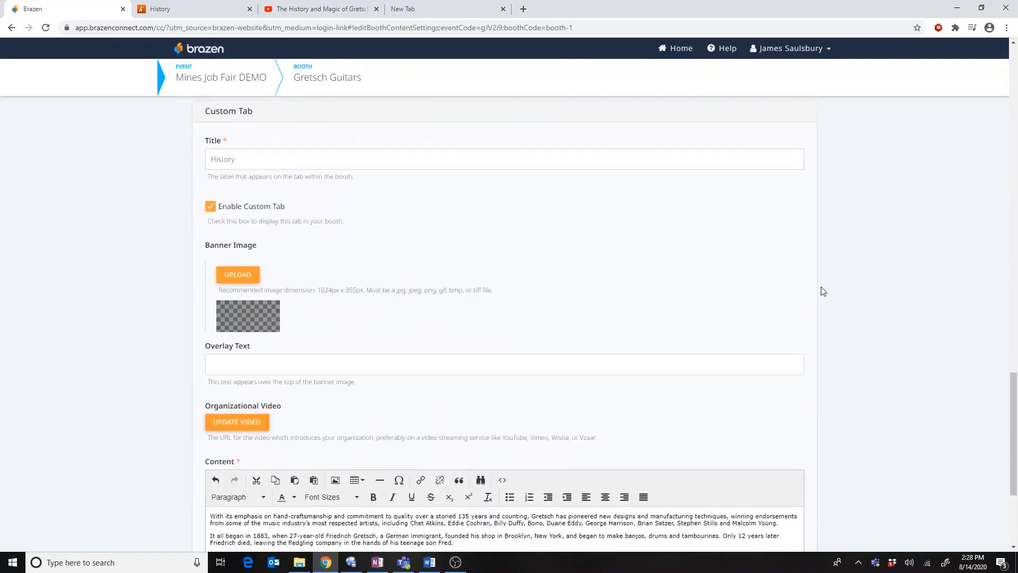
pyautogui.scroll(-4, 823, 292)
pyautogui.click(794, 473)
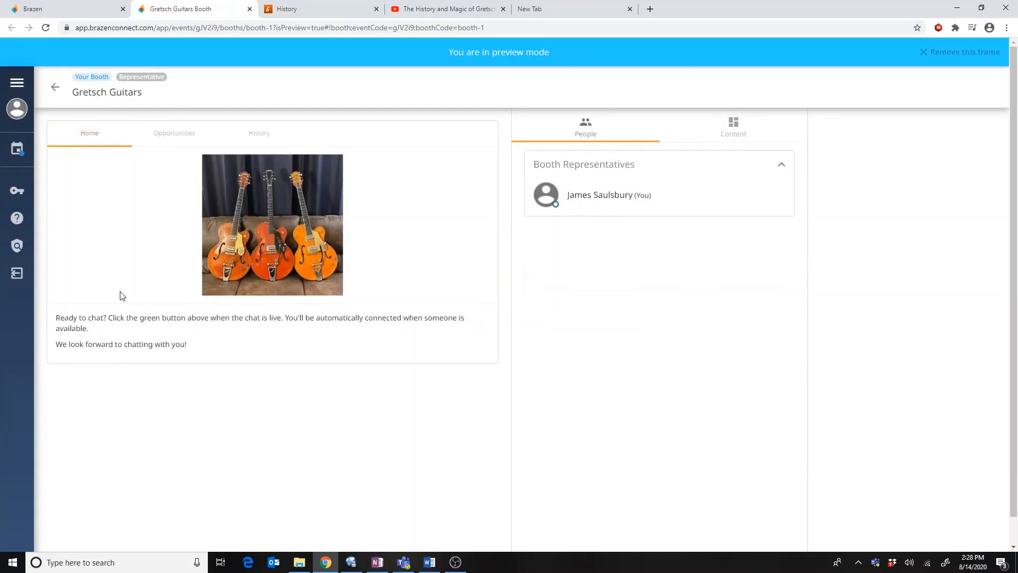
pyautogui.click(182, 141)
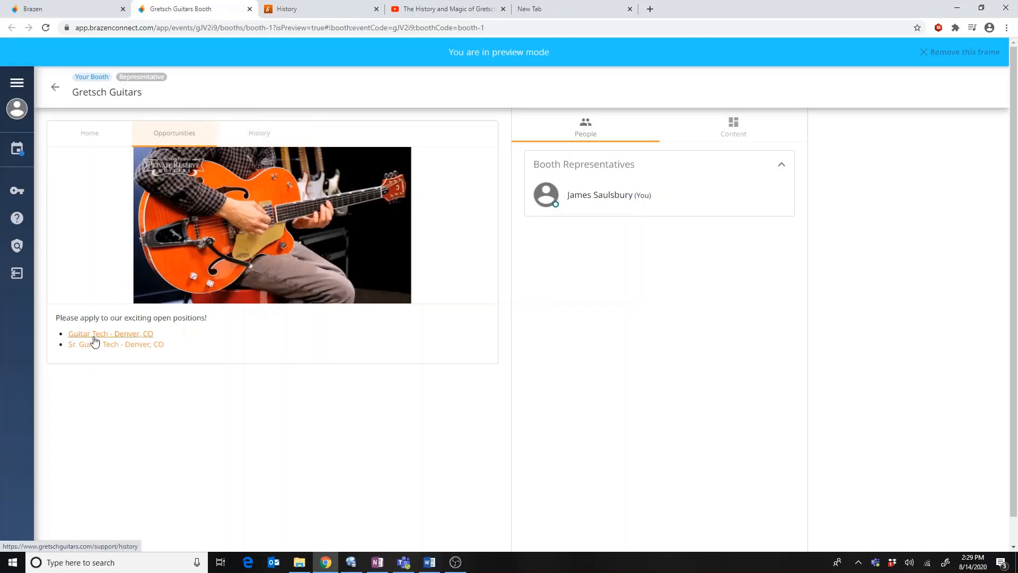
pyautogui.click(246, 133)
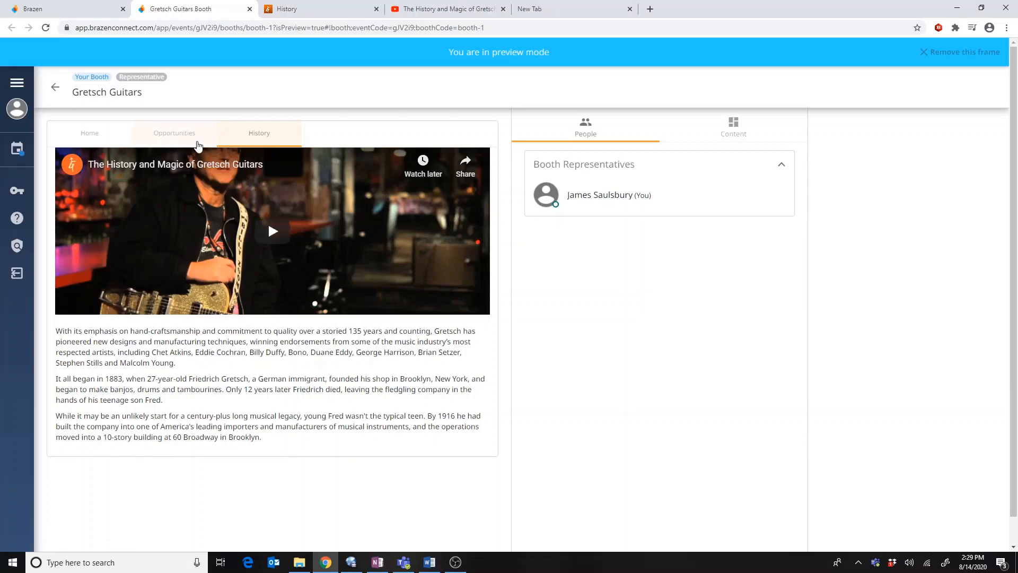
pyautogui.click(197, 142)
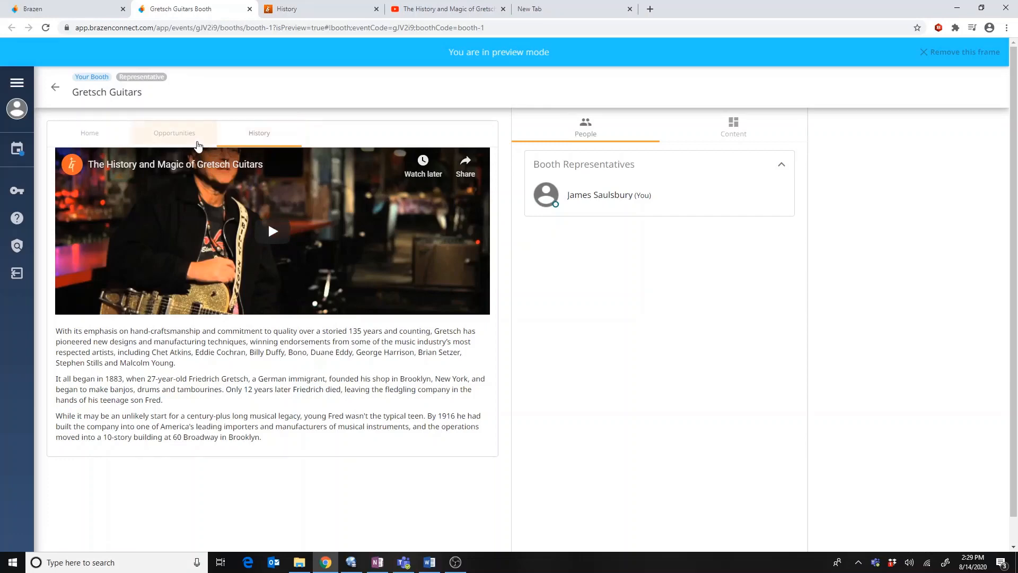
pyautogui.click(90, 133)
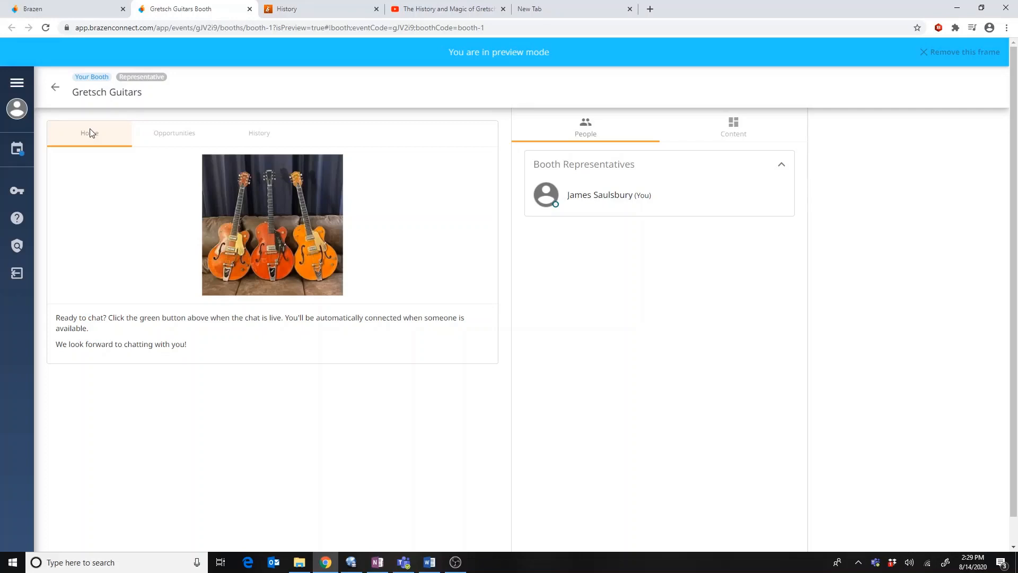
# Return to the booth setup, open its representatives and examine the Add Representative form's required fields without adding anyone.
pyautogui.click(84, 9)
pyautogui.scroll(20, 197, 207)
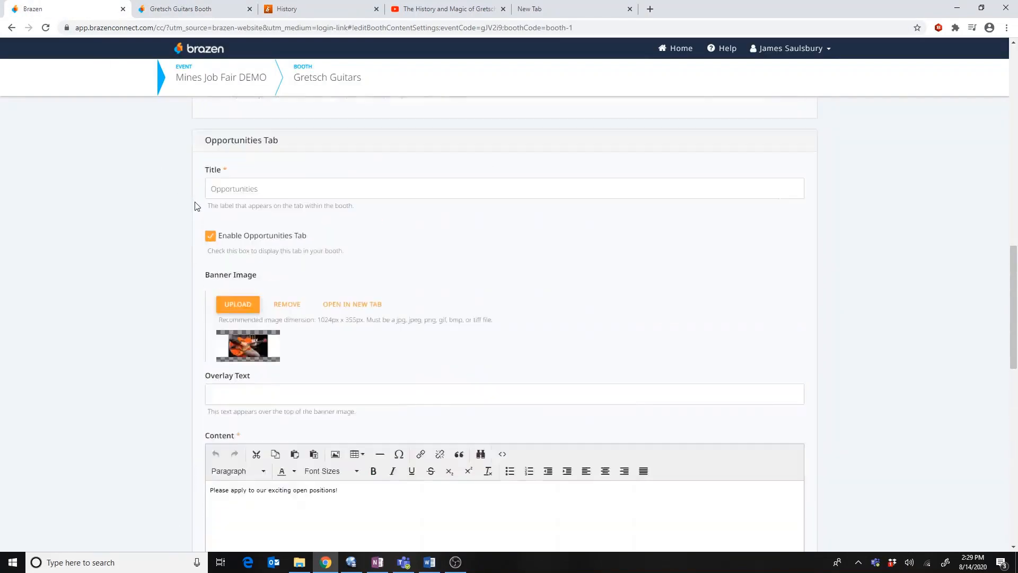
pyautogui.scroll(7, 196, 207)
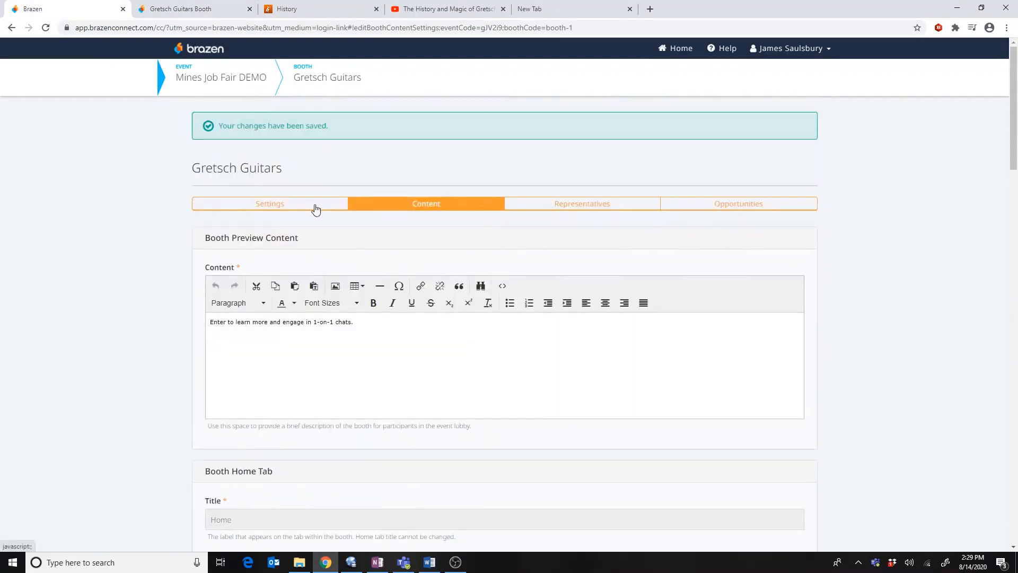
pyautogui.click(568, 204)
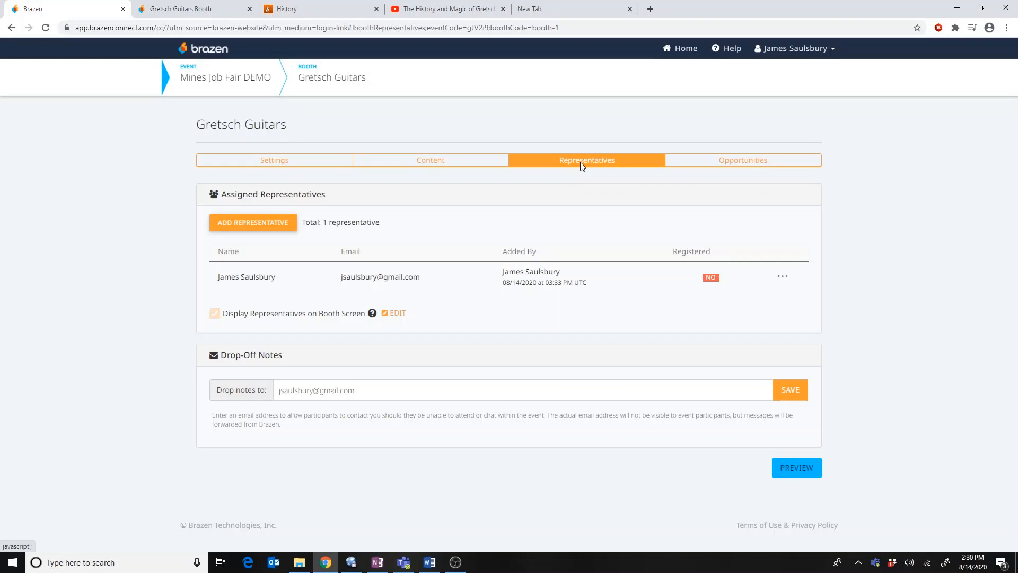
pyautogui.click(258, 228)
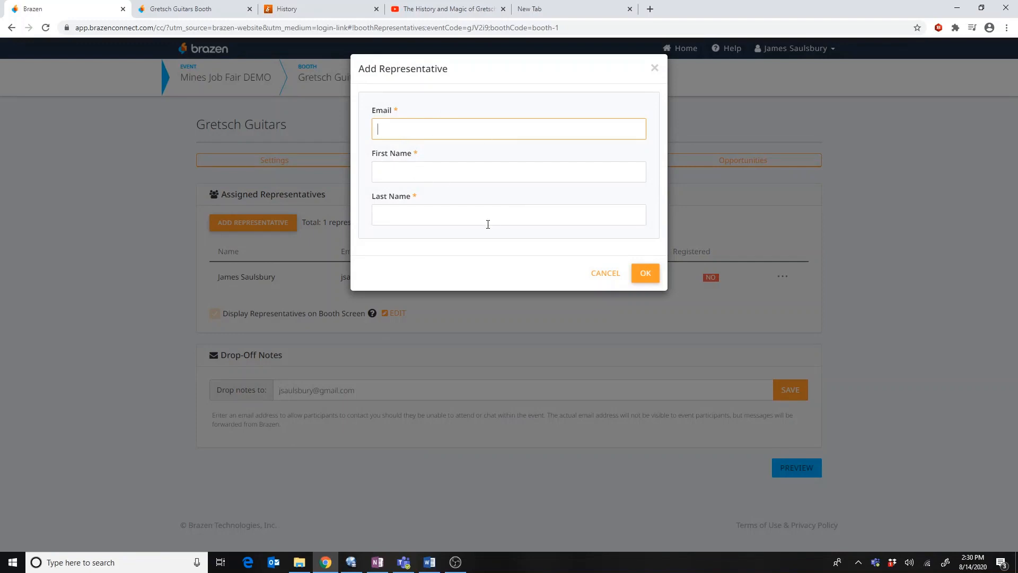
pyautogui.click(639, 281)
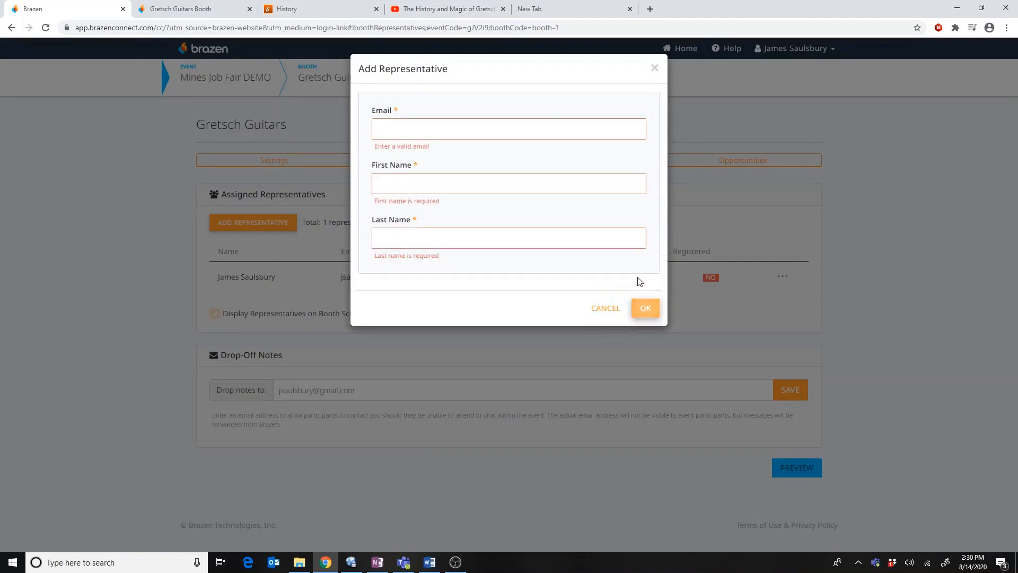
pyautogui.click(610, 311)
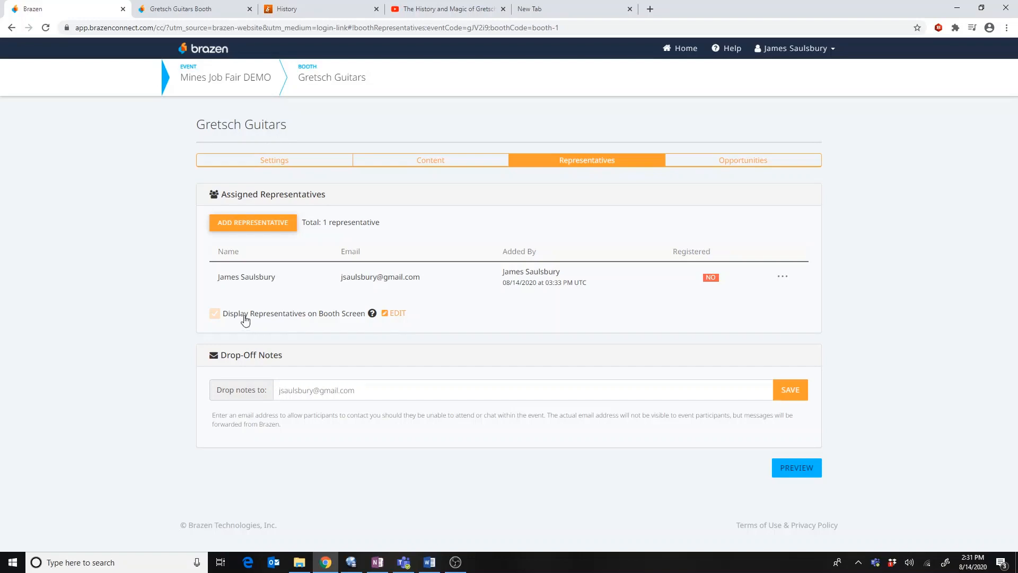
# Open the Gretsch Guitars booth's general settings.
pyautogui.click(277, 159)
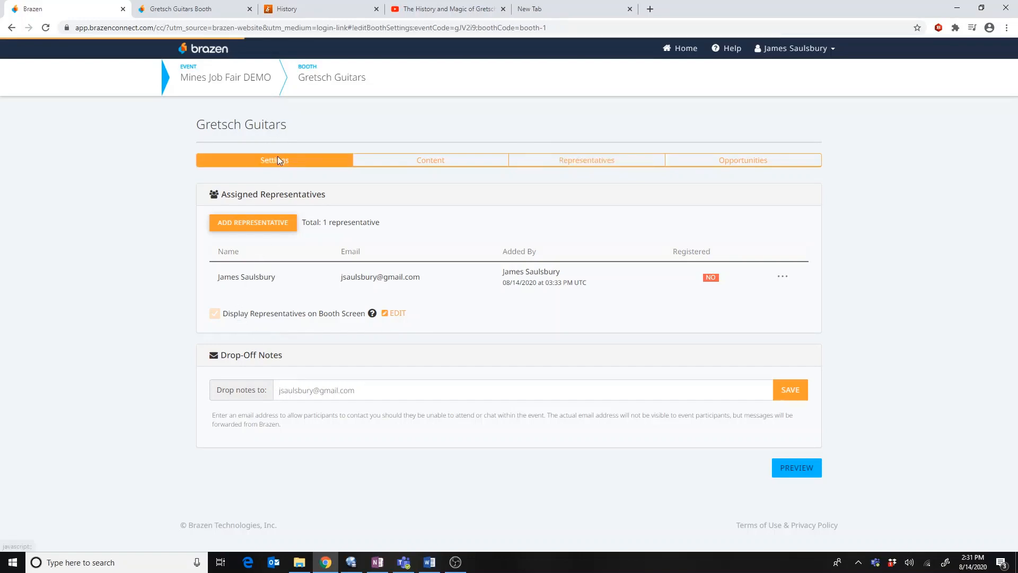